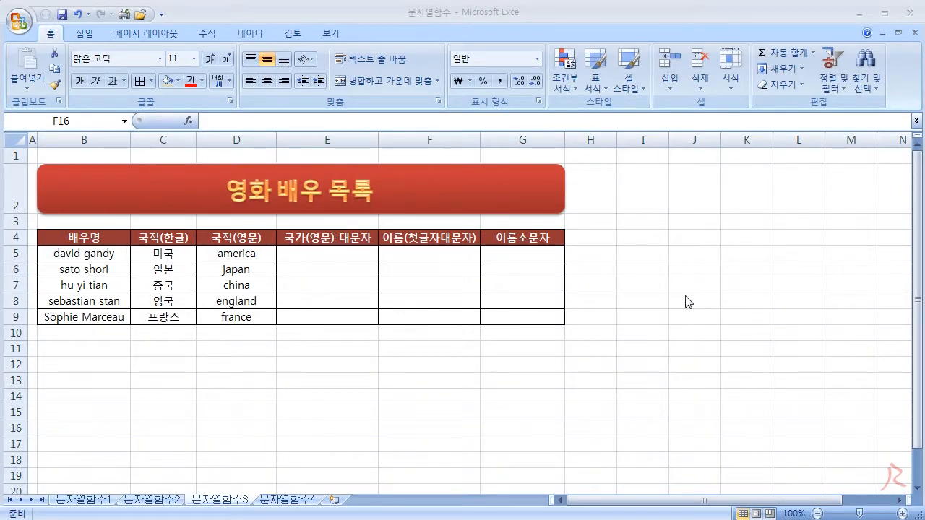
- List the function names LOWER, UPPER and PROPER in cells I5 to I7
left_click(651, 254)
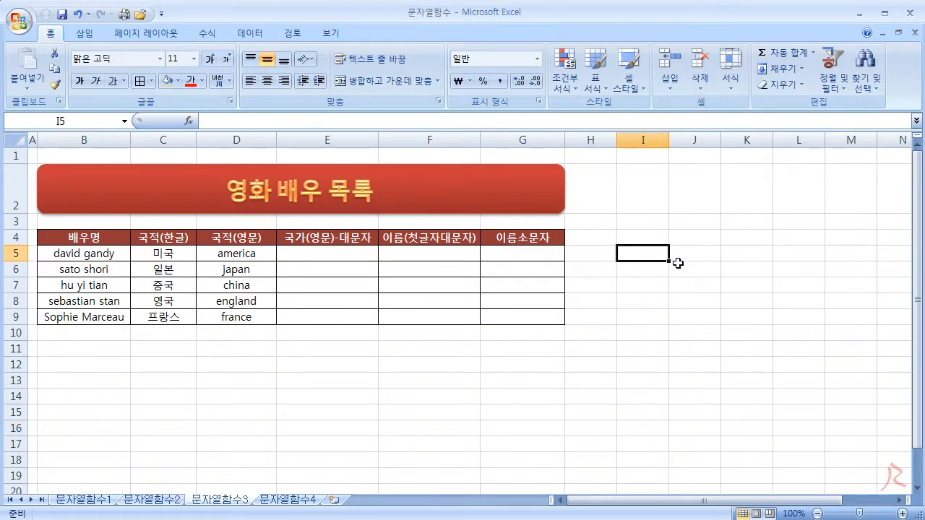
type("LOWER")
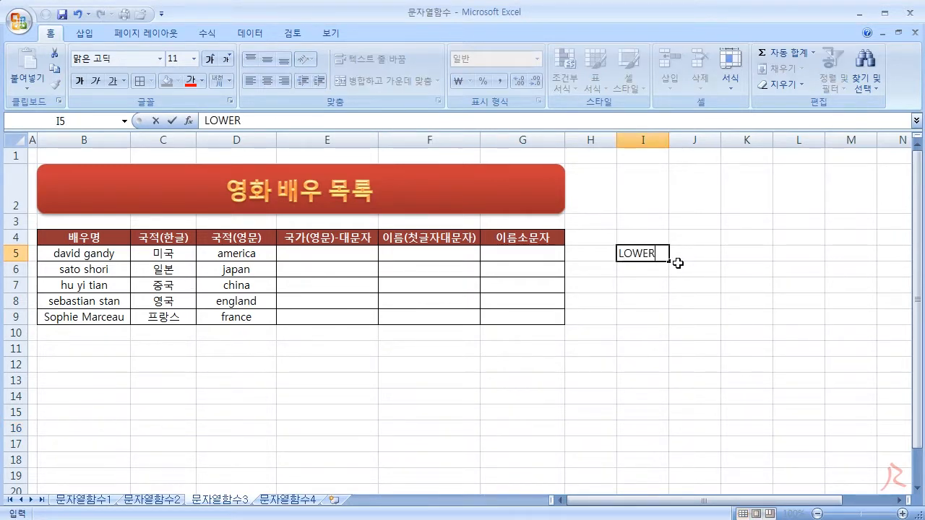
key("Return")
type("UPPER")
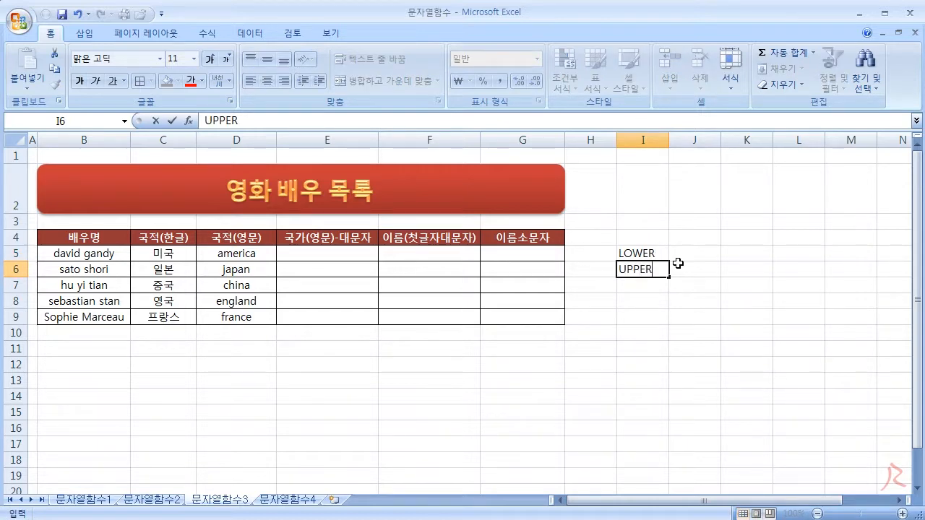
key("Return")
type("PROO")
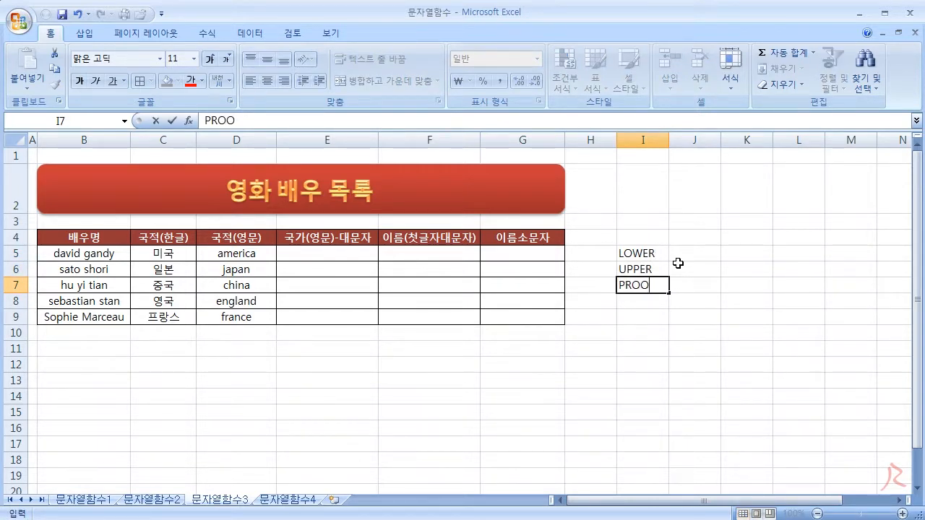
key("BackSpace")
type("PER")
key("Up")
- Describe the functions in J5 to J7 as 소문자, 대문자 and 단어의 첫글자만 대문자로
left_click(677, 260)
type("소문자")
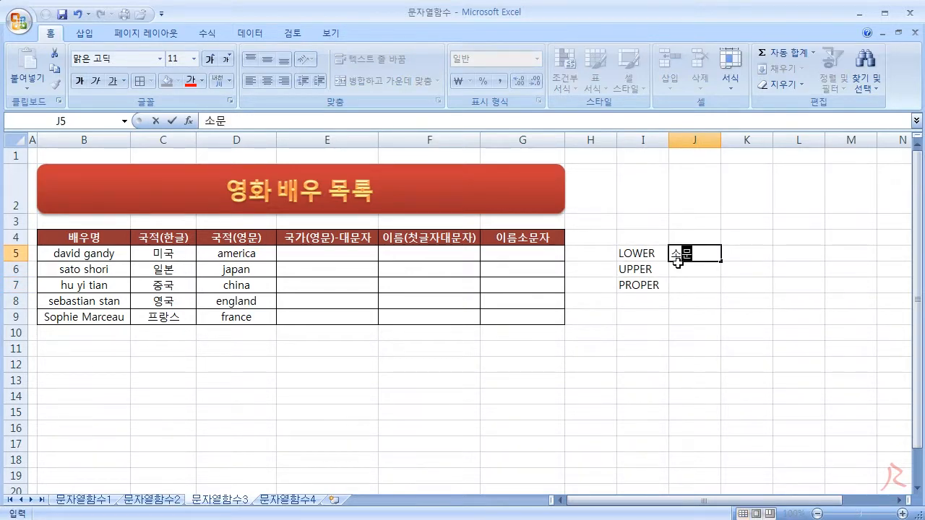
key("Return")
type("대문자")
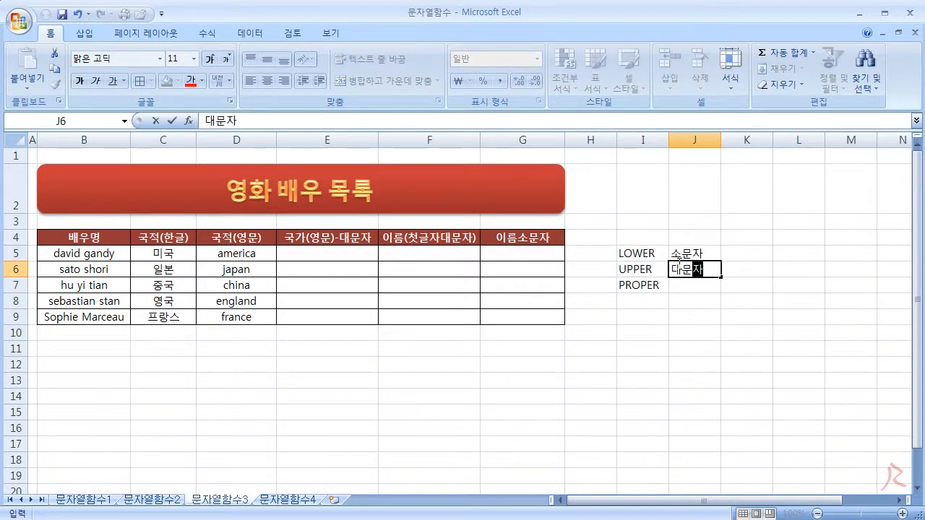
key("Return")
type("단")
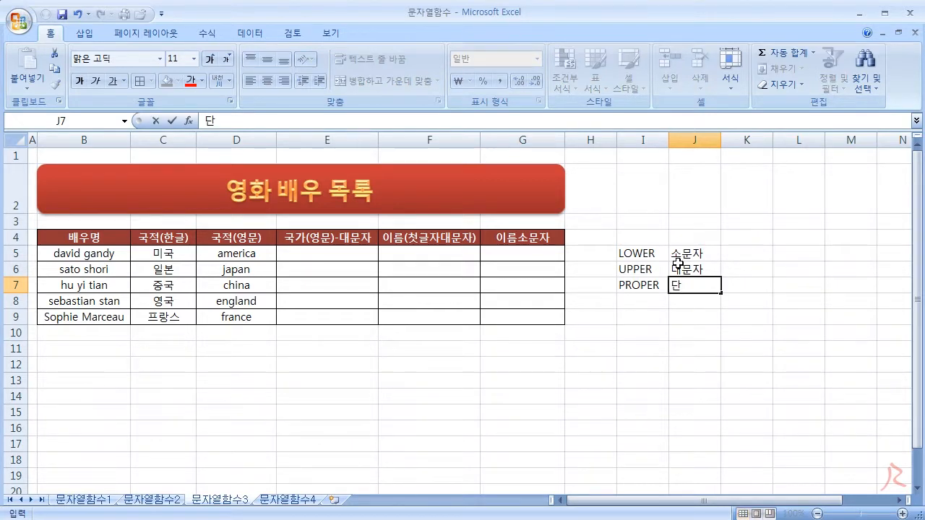
type("어의 첫글자만 대문자로")
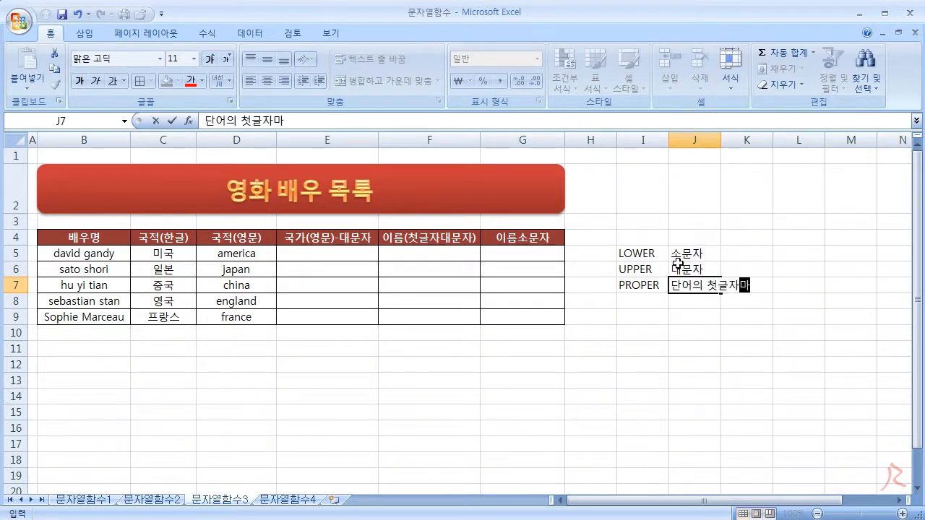
key("Return")
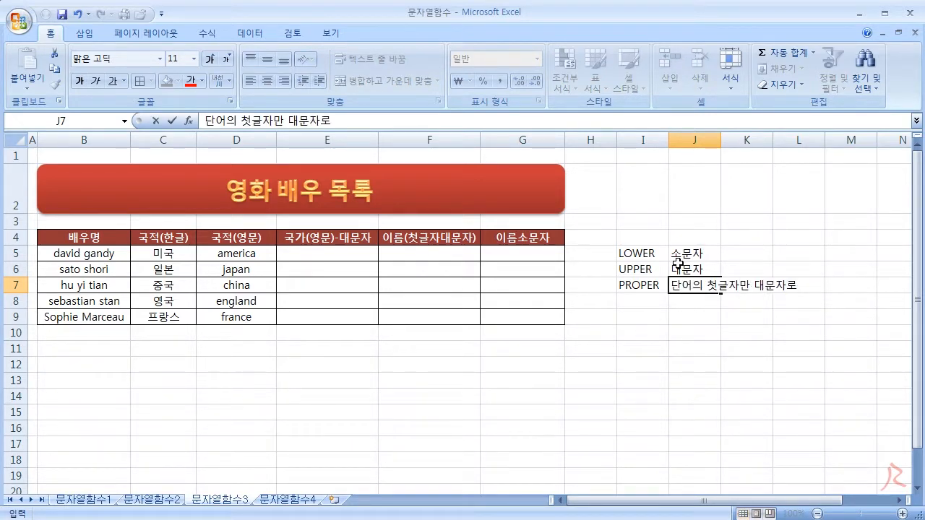
- Shorten the PROPER description in J7 to 단어의 첫글자만 대문자
double_click(690, 289)
left_click(808, 285)
key("BackSpace")
key("Return")
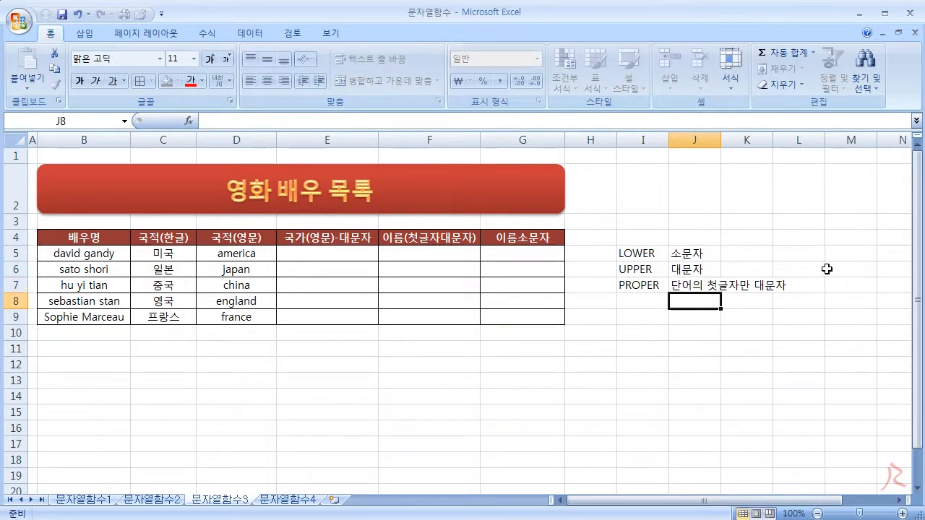
left_click(692, 350)
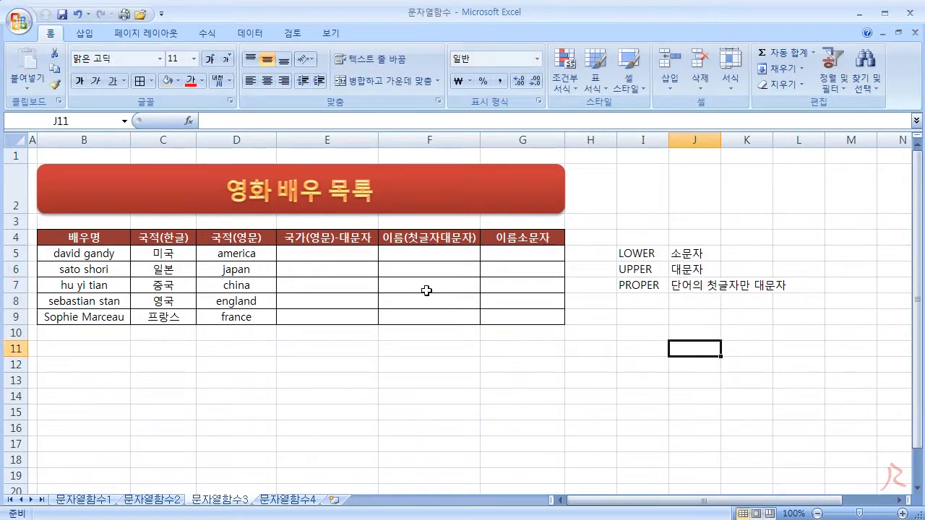
- Convert the English country names to uppercase with =UPPER(D5) in E5 and fill the formula down to E9
left_click(360, 256)
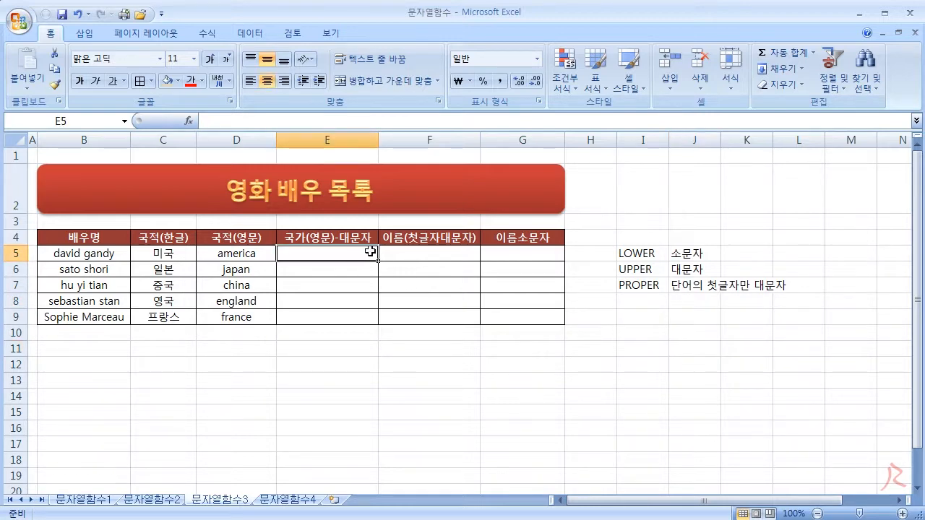
type("=")
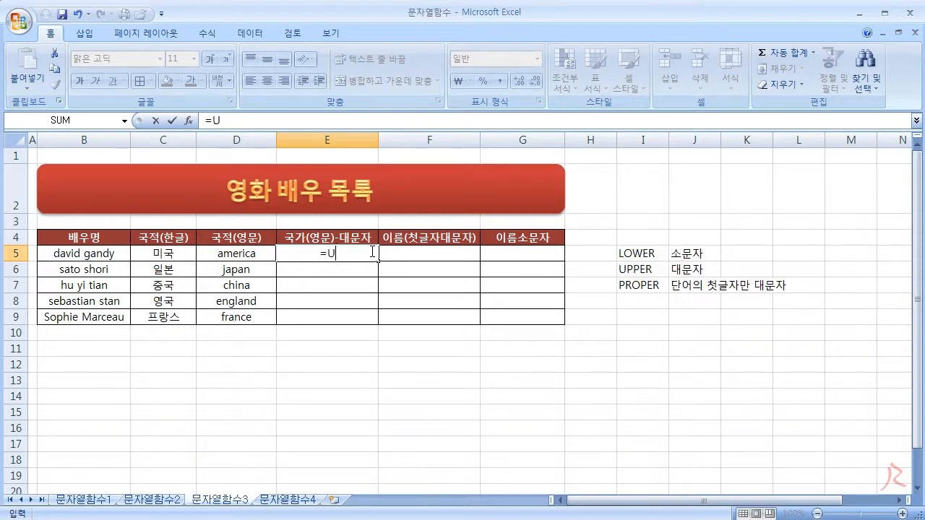
type("U")
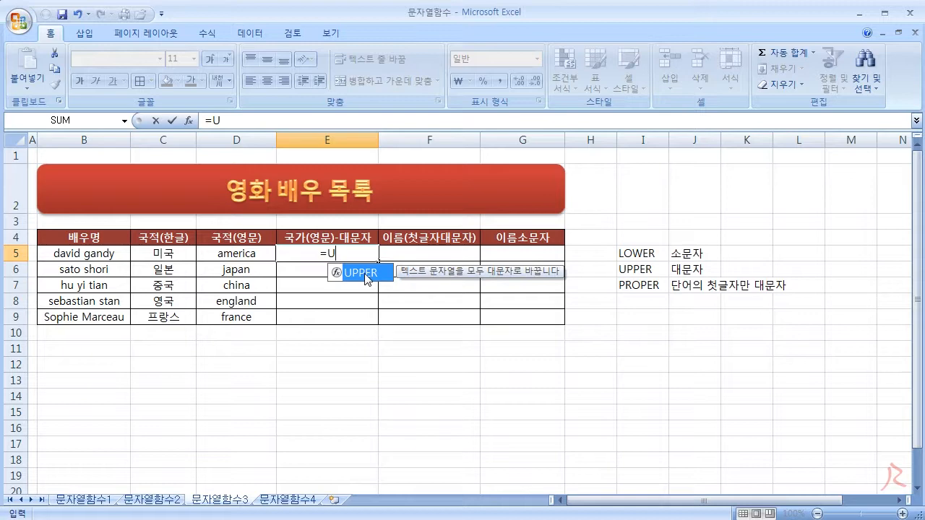
double_click(364, 273)
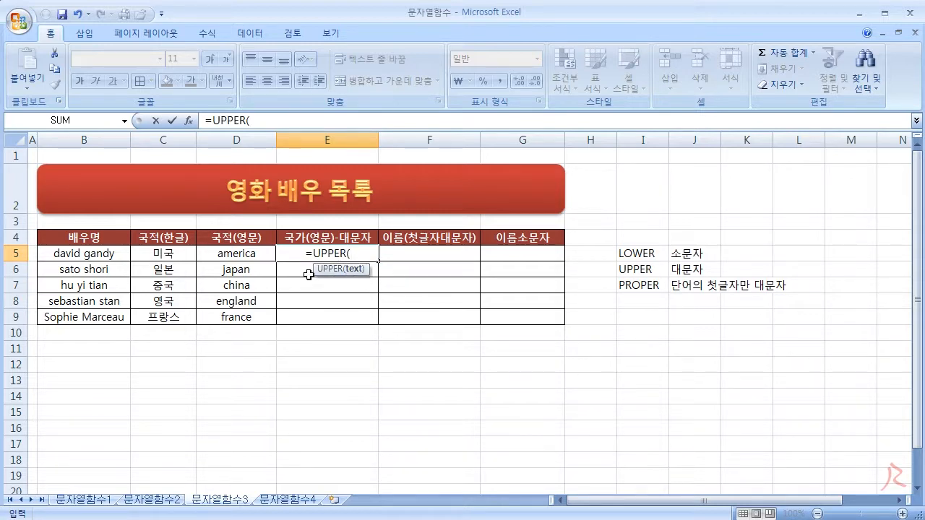
left_click(239, 256)
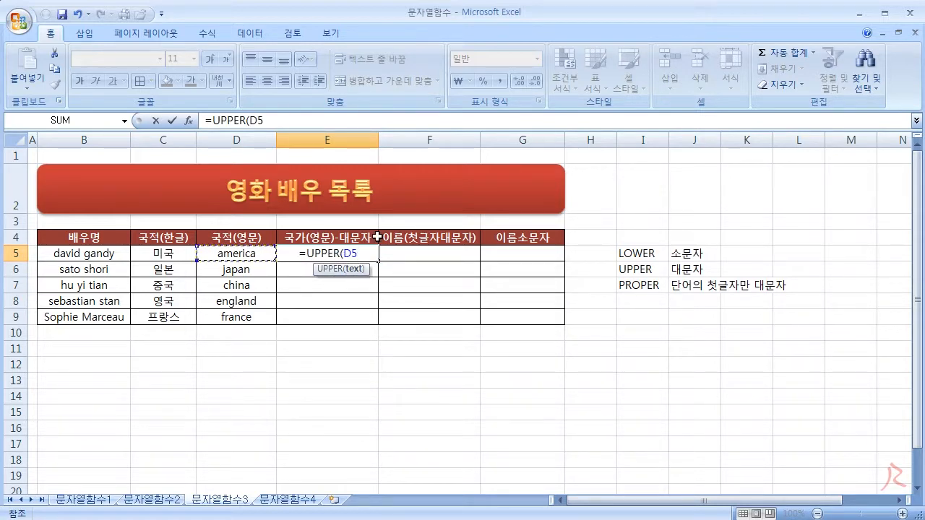
type(")")
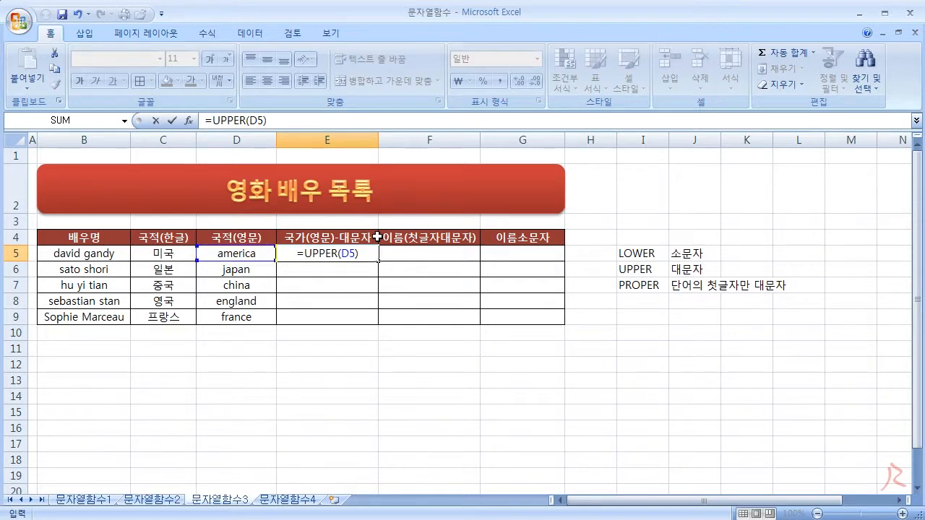
key("Return")
left_click(374, 254)
left_click_drag(378, 262, 376, 320)
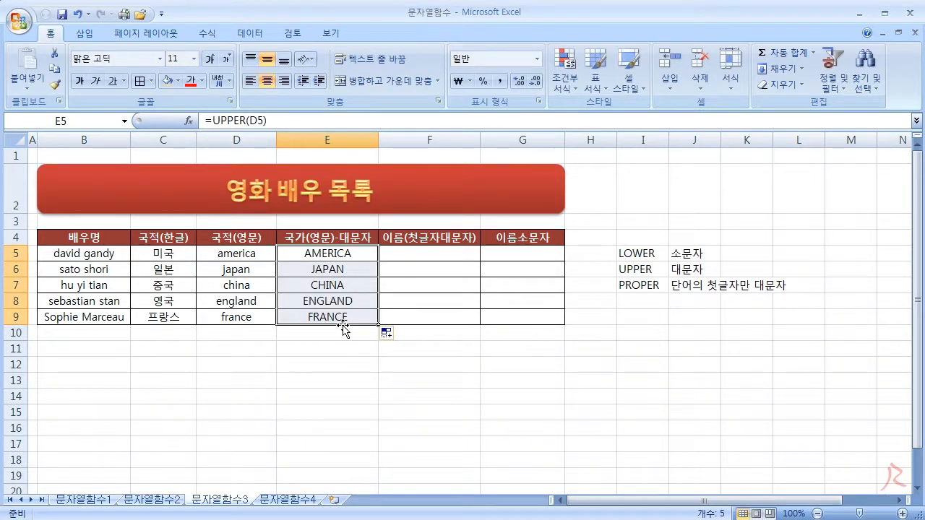
- Capitalize the first letters of the actor names with =PROPER(B5) in F5 and fill the formula down to F9
left_click(415, 253)
type("=")
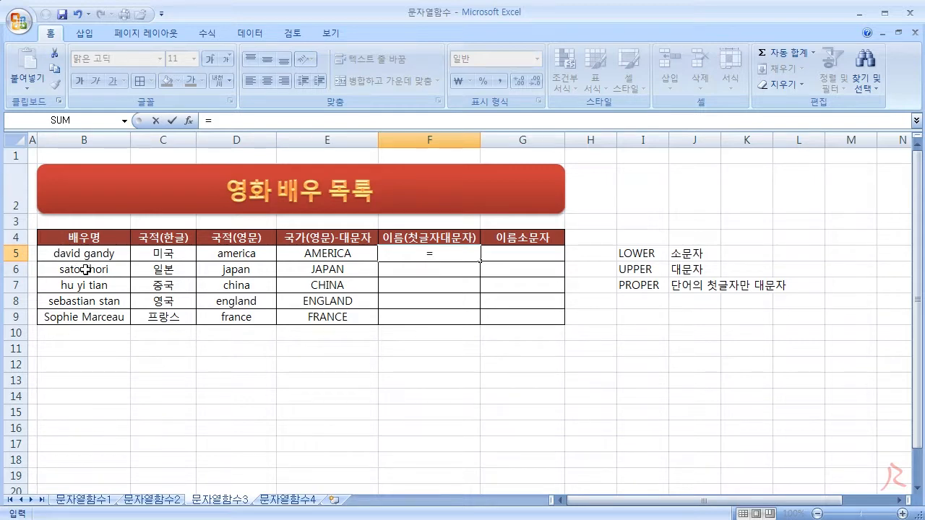
type("PRO")
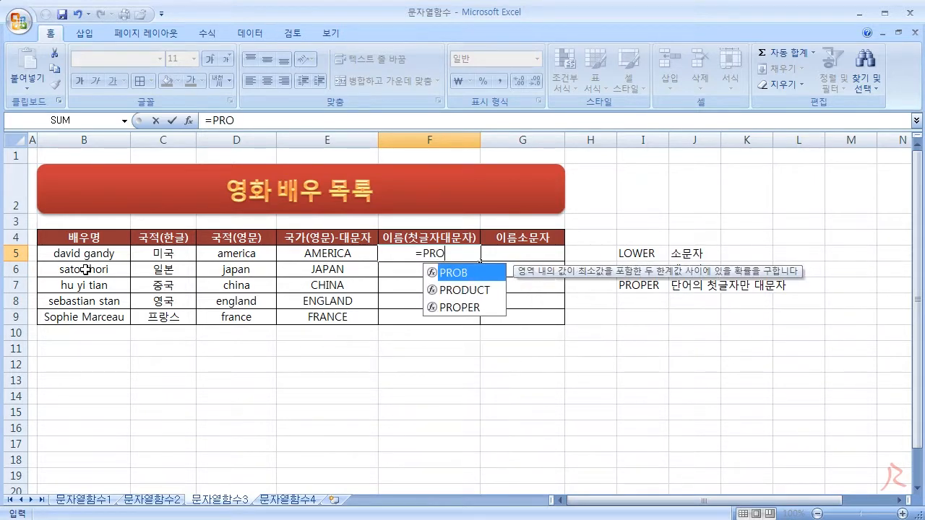
double_click(441, 307)
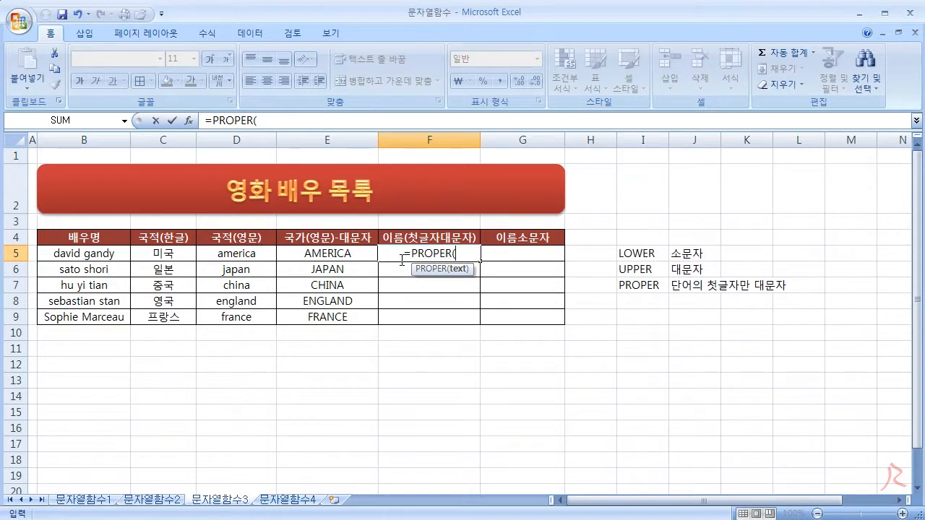
left_click(108, 254)
type(")")
key("Return")
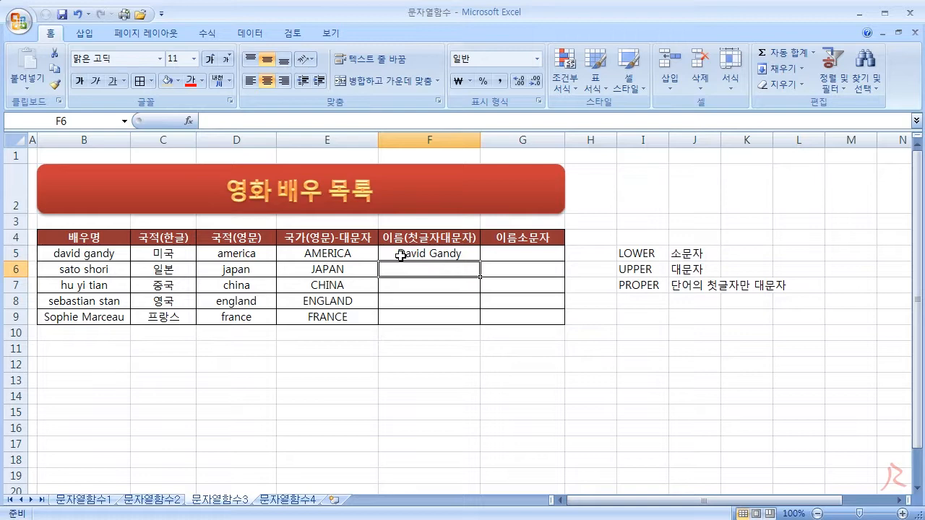
left_click(436, 253)
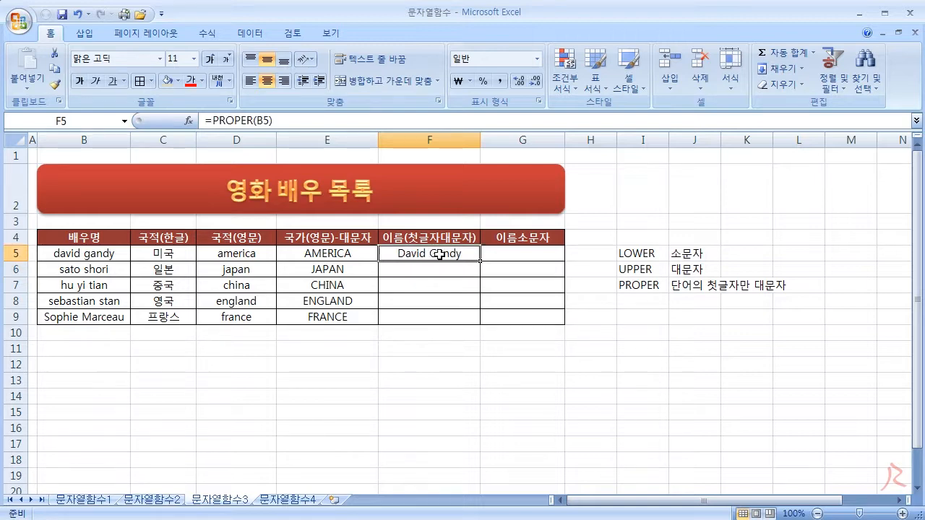
left_click_drag(482, 263, 482, 323)
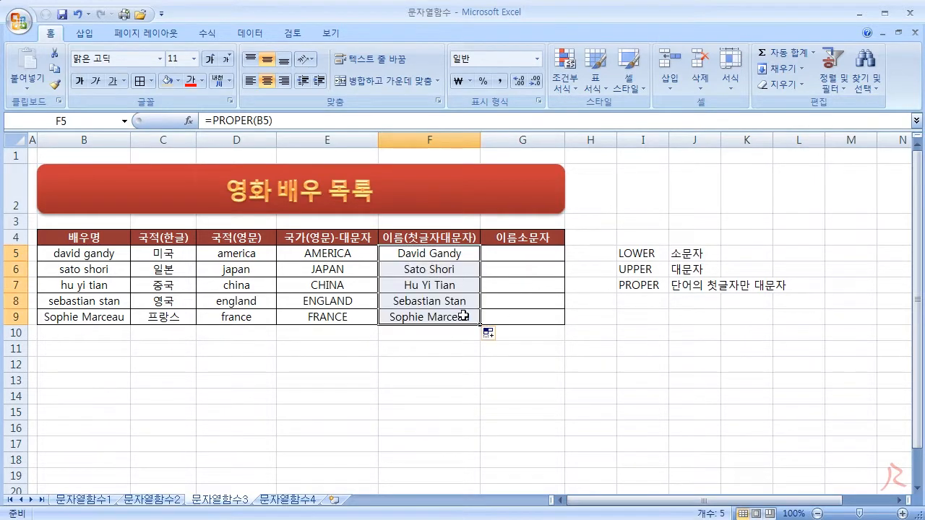
- Convert the capitalized names to lowercase with =LOWER(F5) in G5 and fill the formula down to G9
left_click(521, 255)
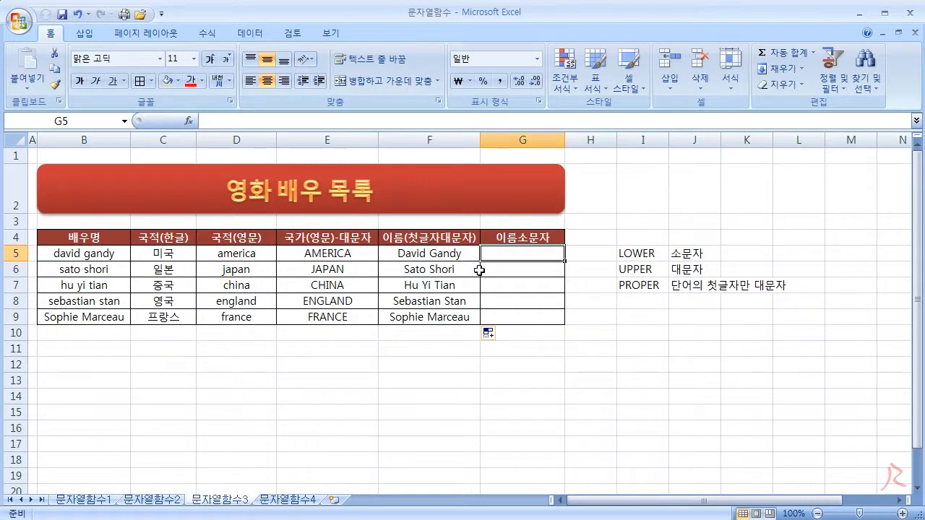
type("=LO")
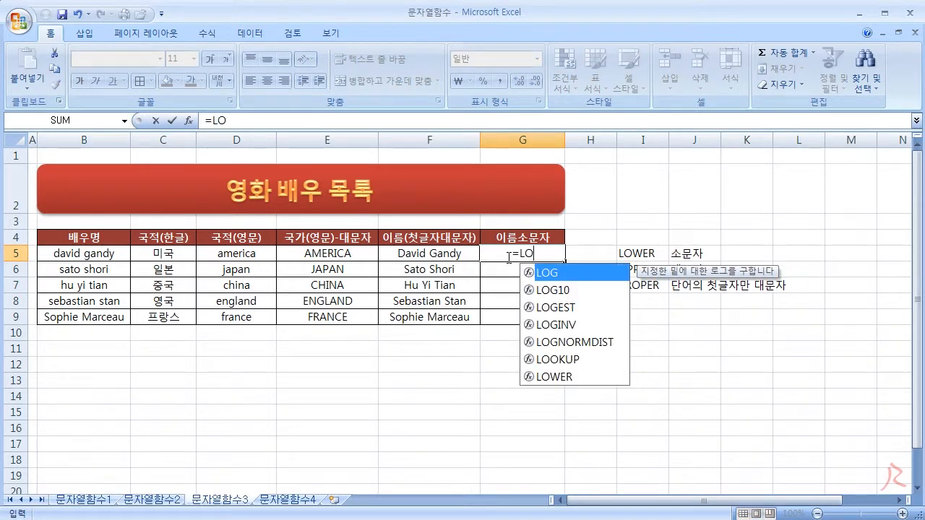
double_click(557, 377)
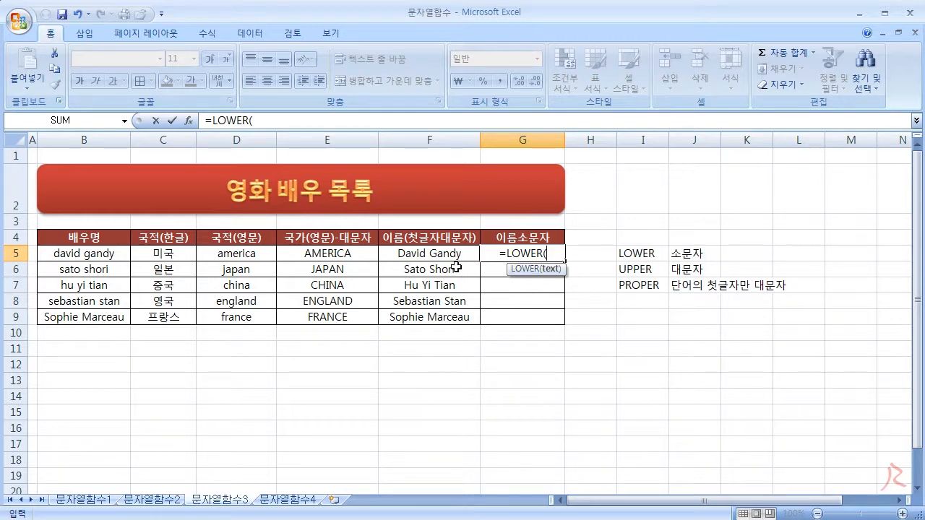
left_click(426, 257)
type(")")
key("Return")
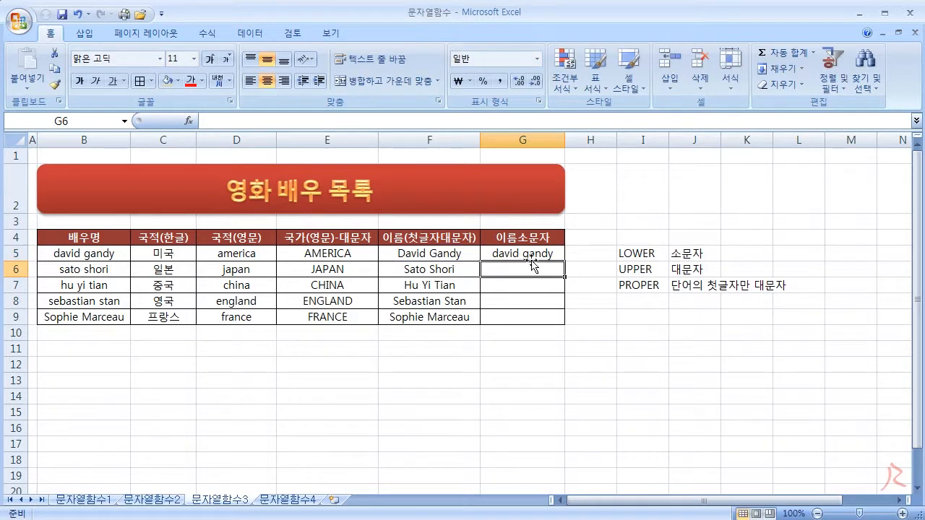
left_click(531, 255)
left_click_drag(567, 267, 571, 322)
left_click(538, 352)
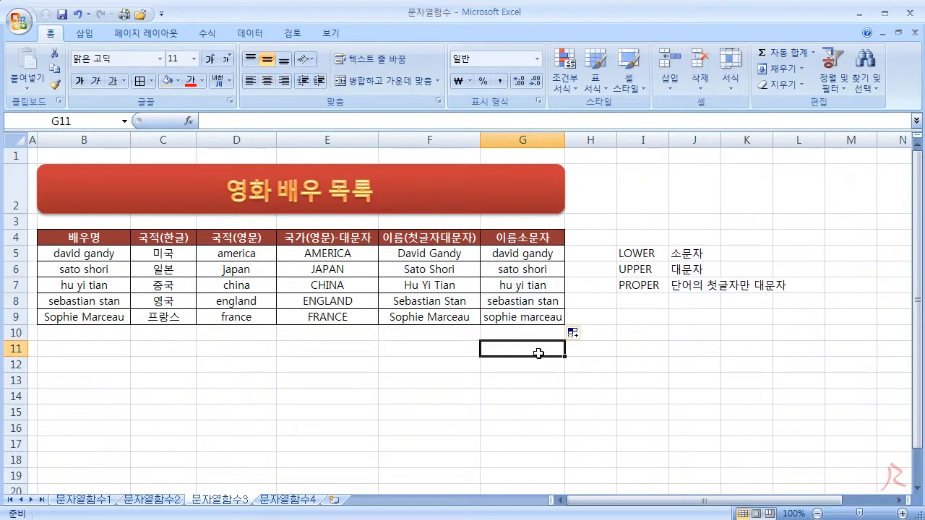
left_click(339, 272)
left_click(409, 269)
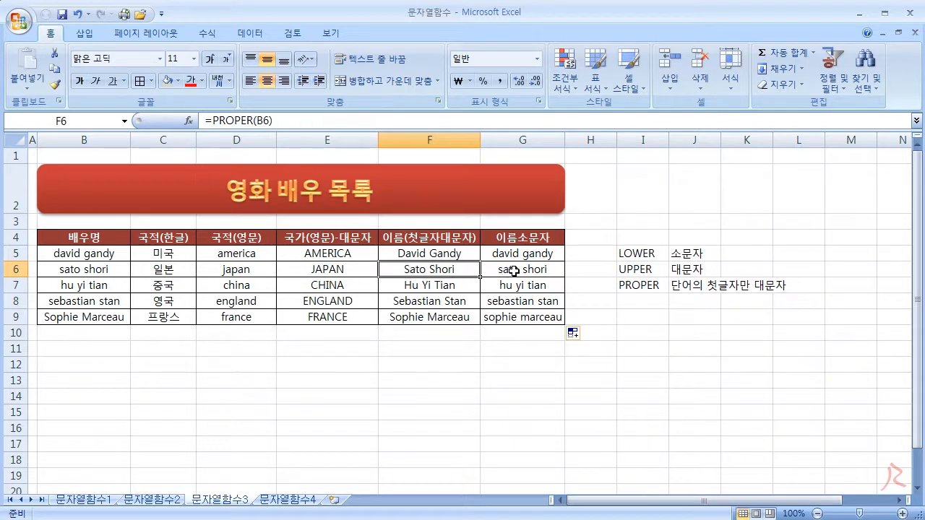
left_click(650, 333)
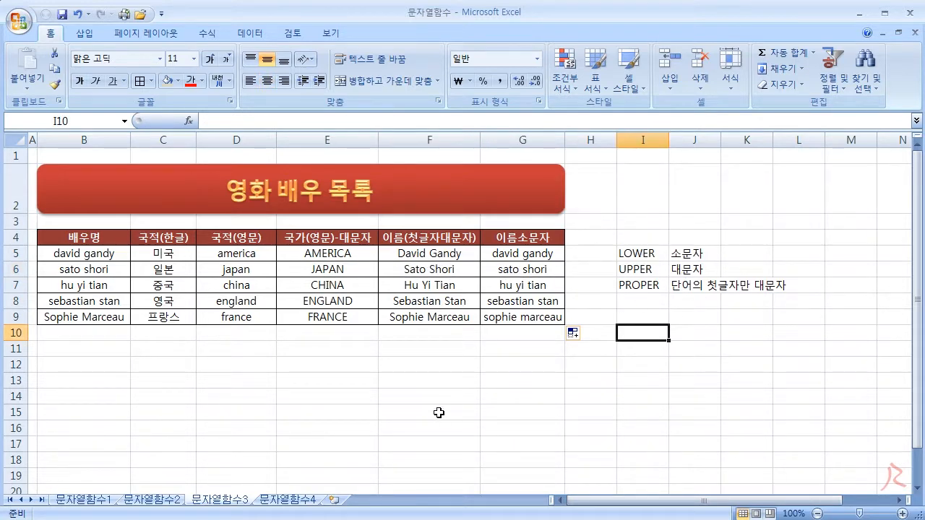
- On the sheet 문자열함수4, list the function names LEN, VALUE and TEXT in cells J5 to J7
left_click(295, 500)
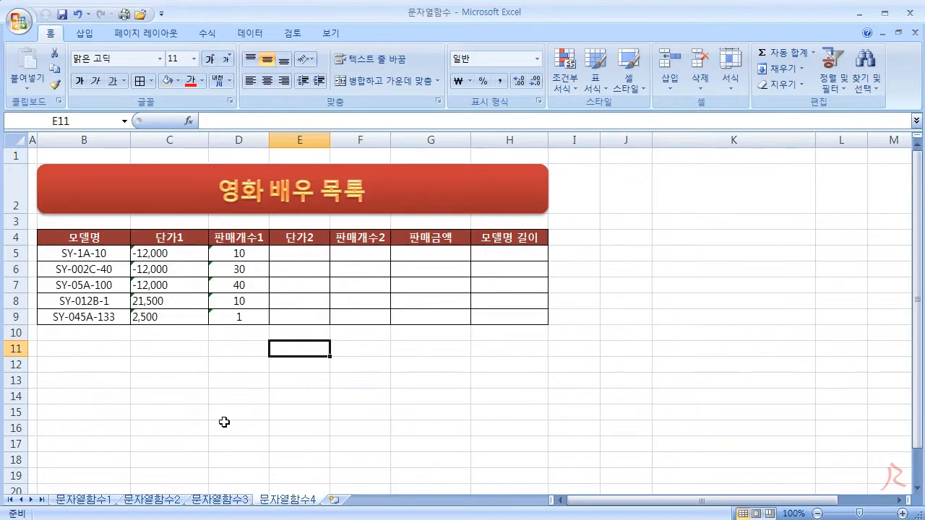
left_click(619, 254)
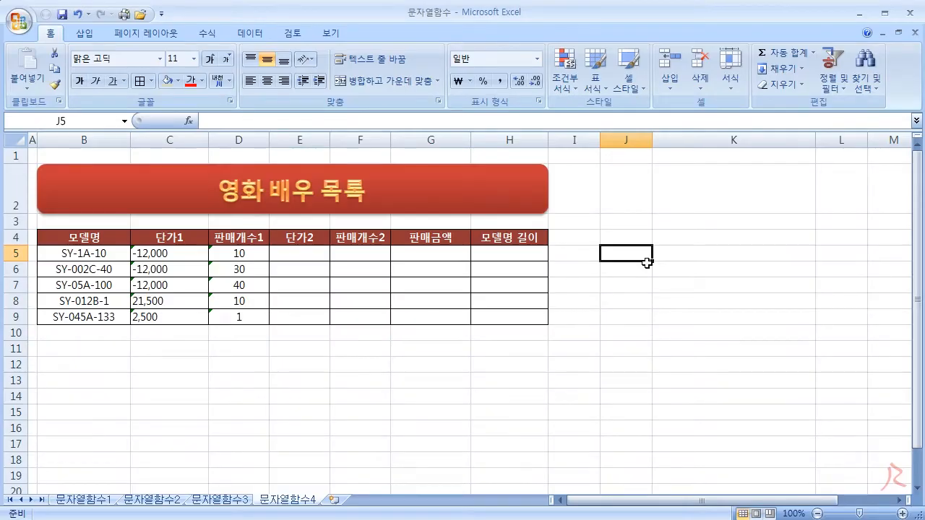
type("LEN")
key("Return")
type("VALUE")
key("Return")
type("TEXT")
key("Return")
- Describe the LEN function in K5 as "문자열의 길이"
key("Right")
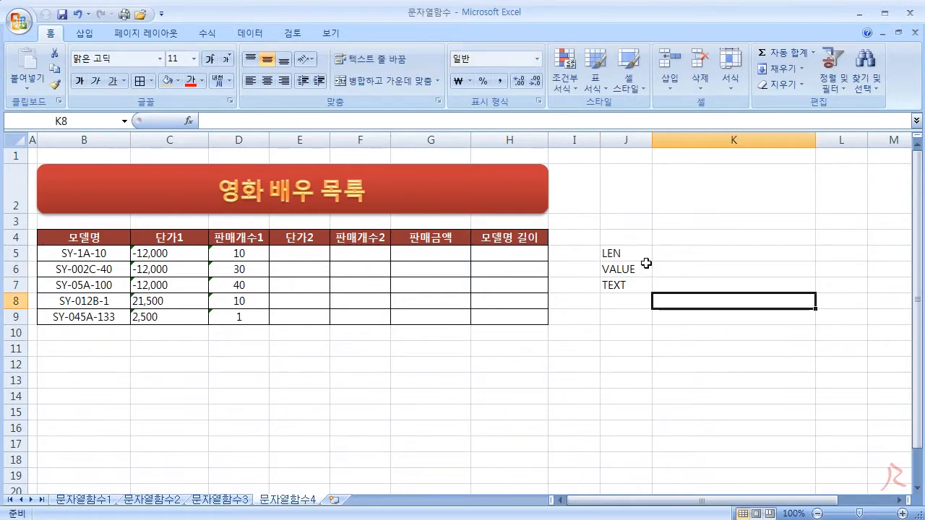
key("Up")
key("Up")
key("Up")
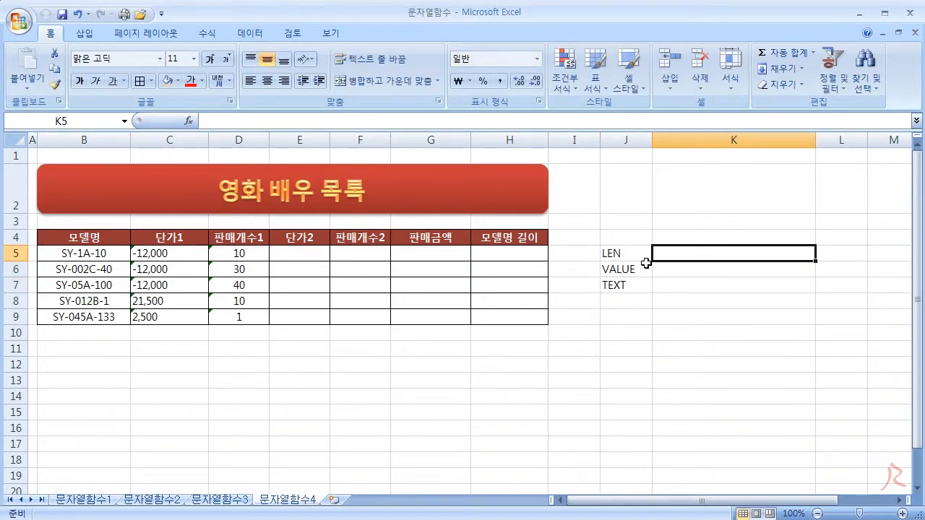
type("문자열의 길ㅇ")
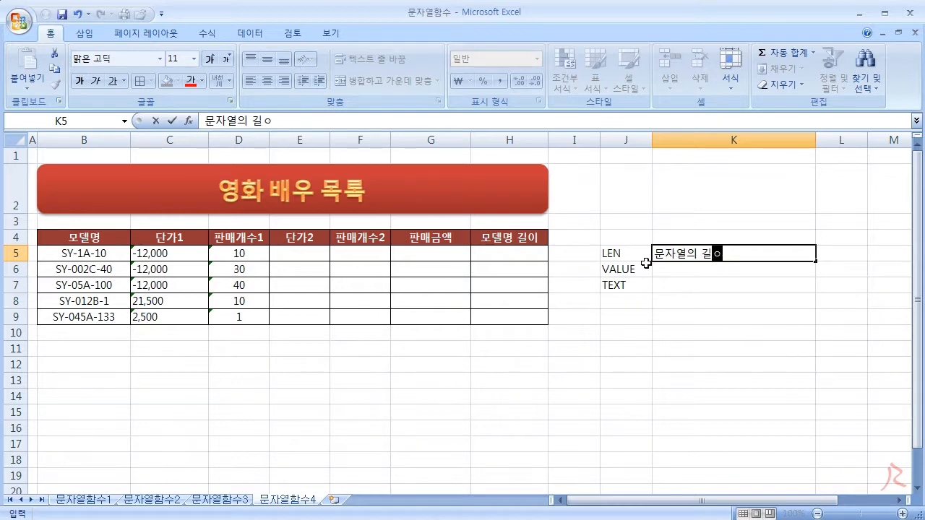
type("ㅣ")
key("Return")
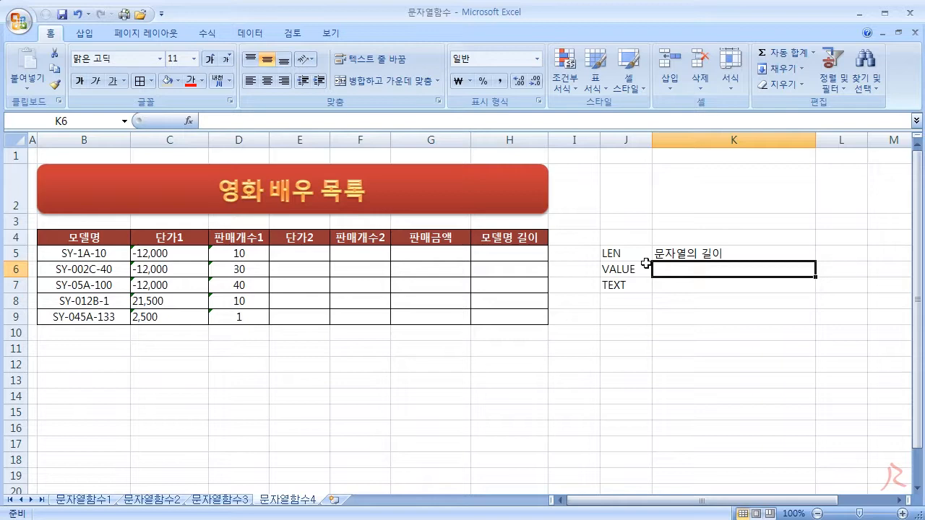
- Describe VALUE in K6 as "문자형 숫자를 숫자형 숫자로 변환" and widen column K to fit the text
type("문")
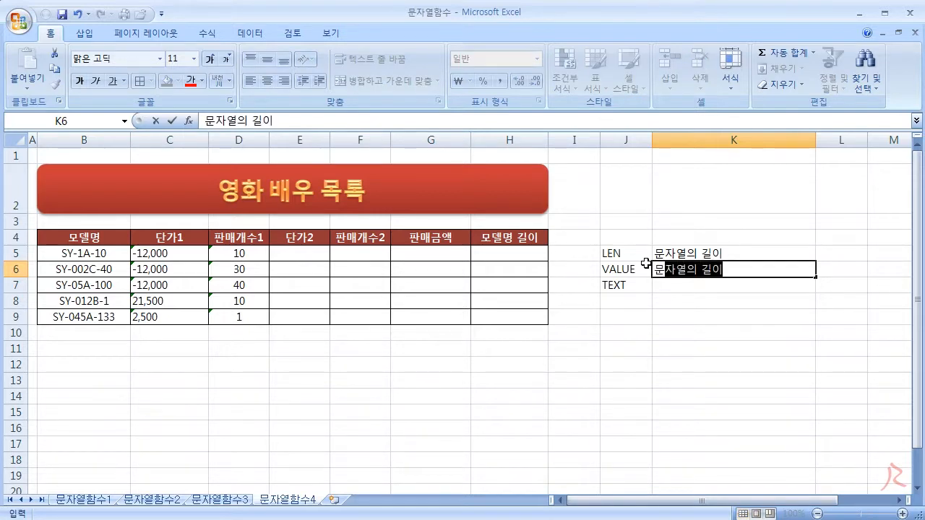
type("자형 숫자를 ")
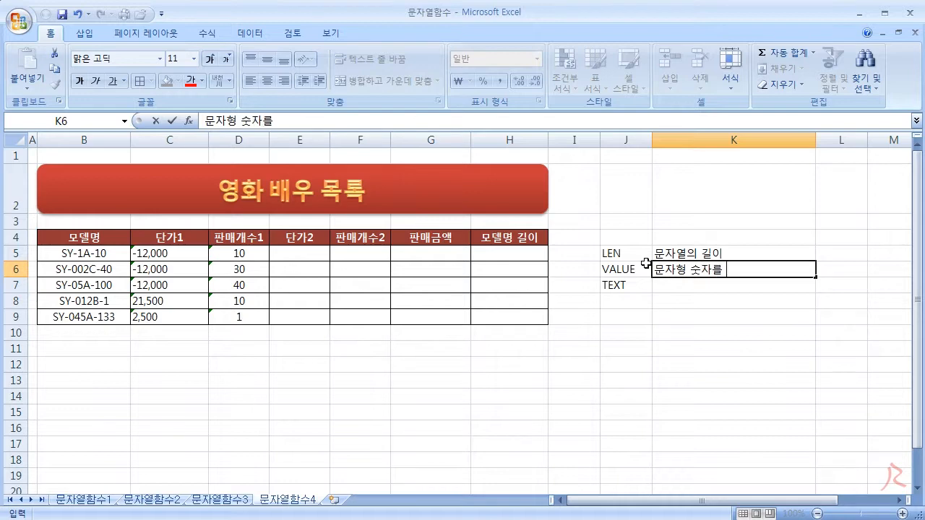
type("숫ㅈ자형 숫자로 ㅂ")
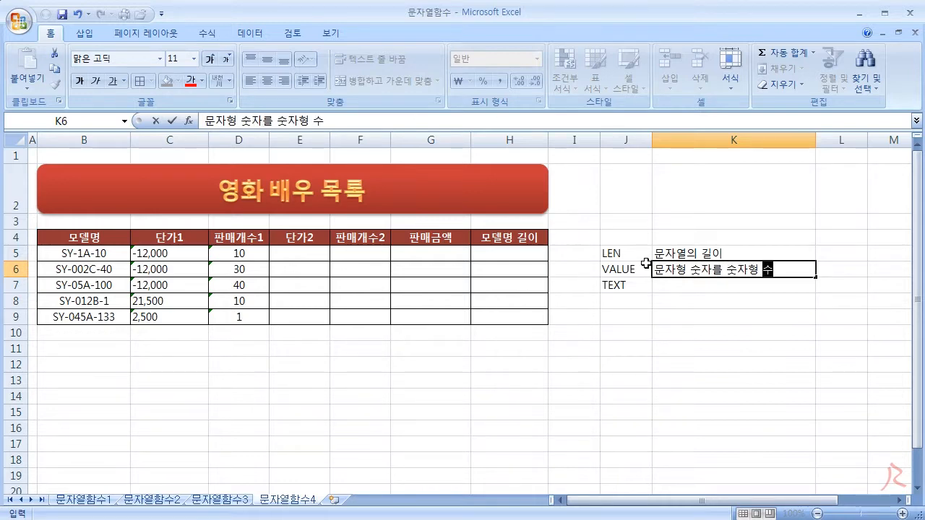
type("변환")
key("Return")
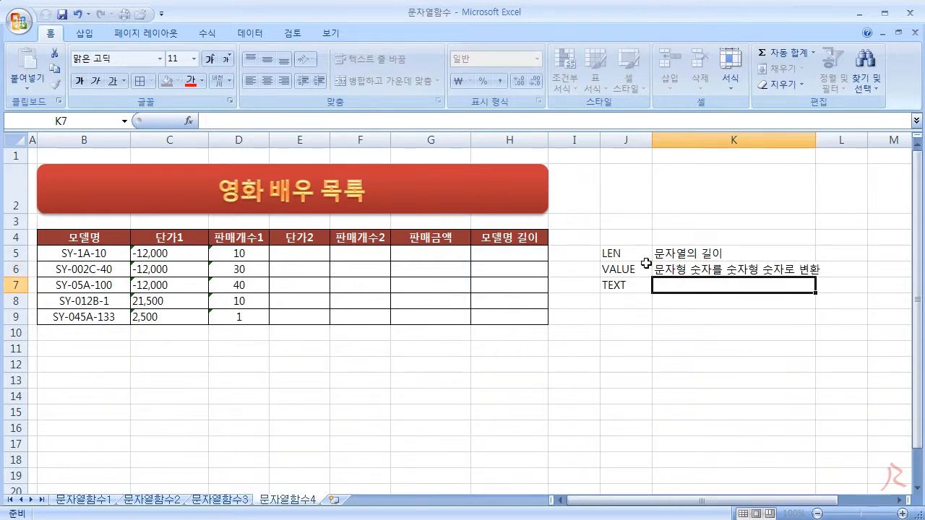
left_click_drag(815, 140, 840, 141)
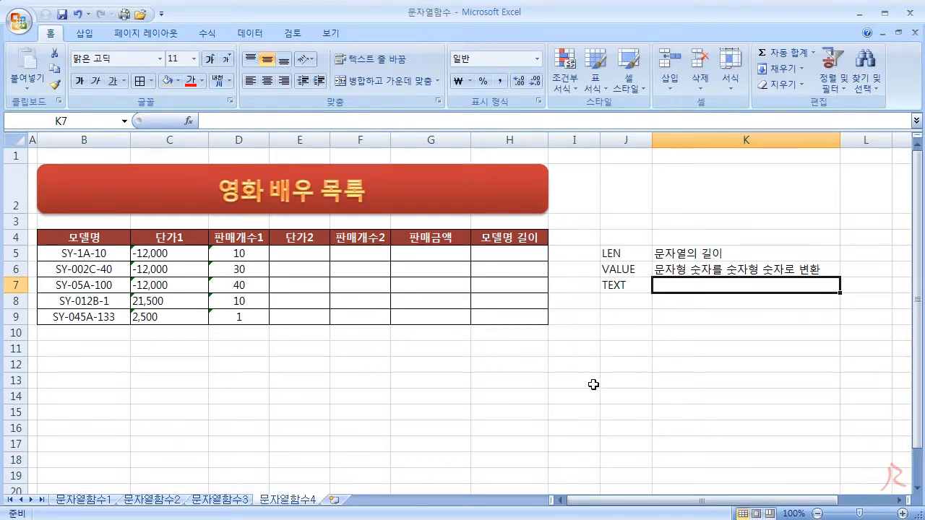
- Inspect the error indicator on D5, reading its explanation and the available correction options
left_click(217, 254)
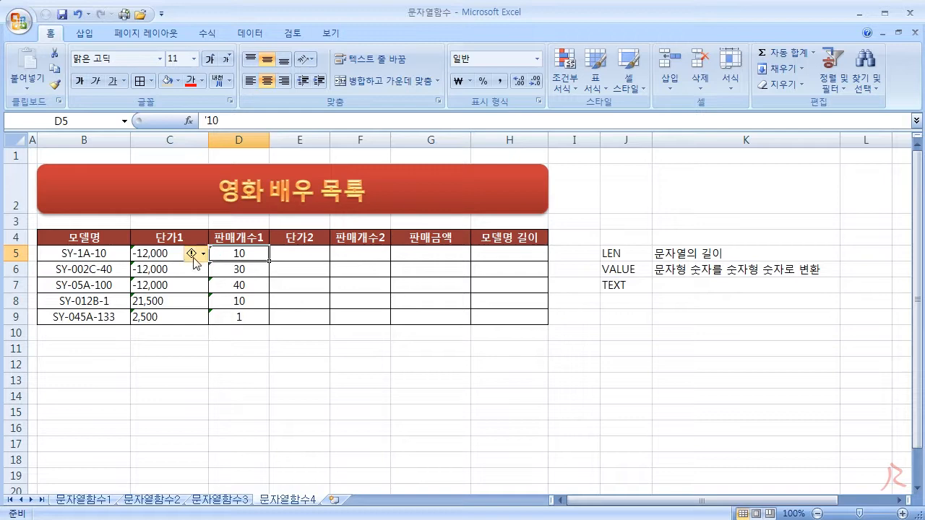
mouse_move(193, 256)
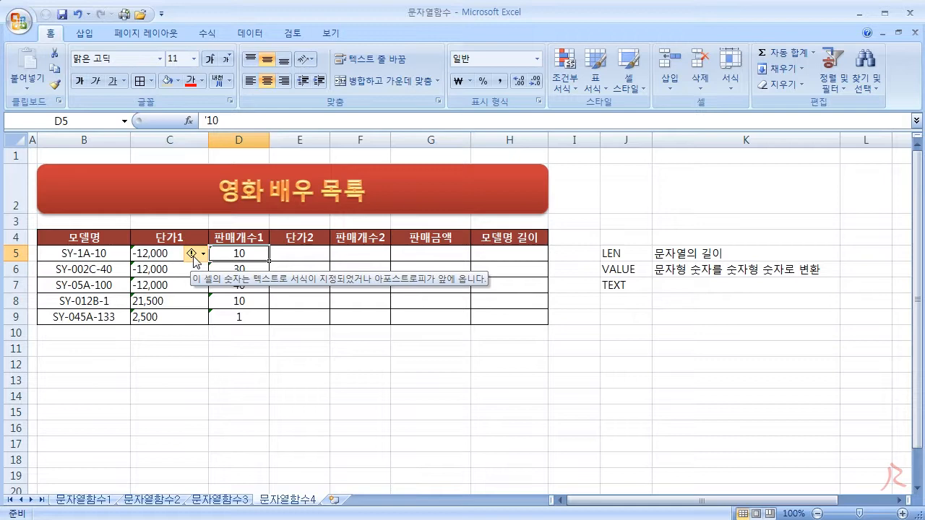
left_click(194, 257)
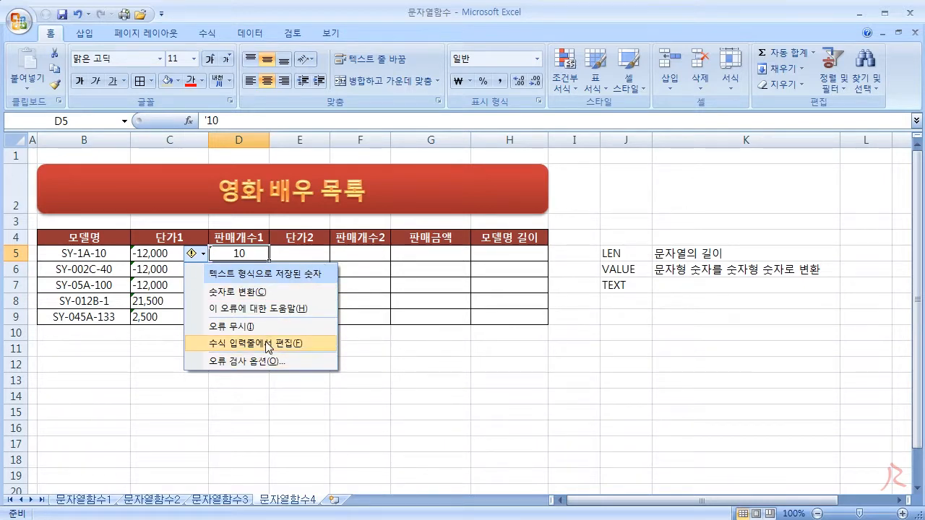
left_click(244, 252)
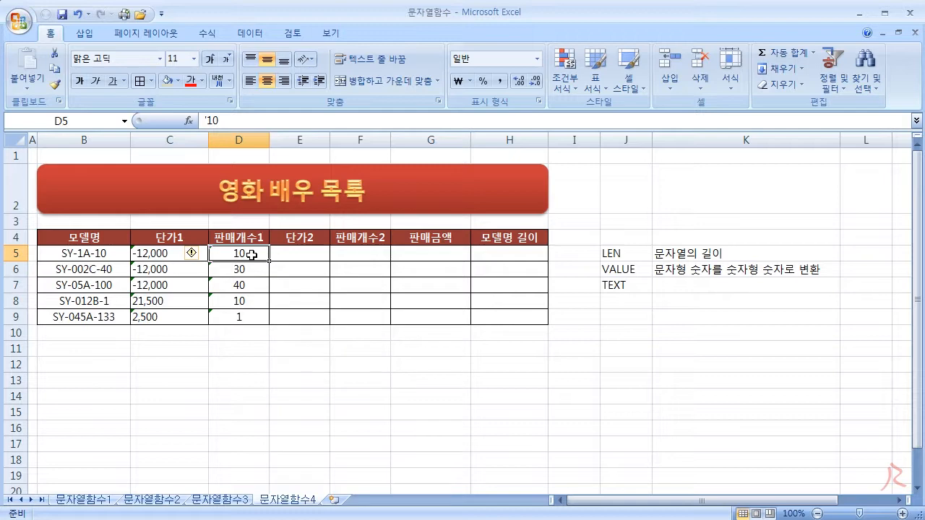
- Test arithmetic on the text-formatted quantity by entering =D5*3 in C13
left_click(195, 373)
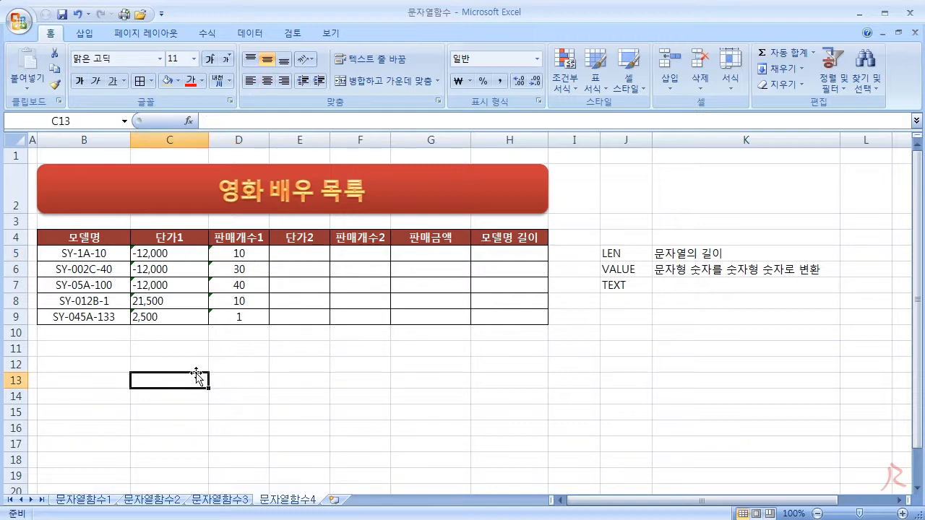
type("=")
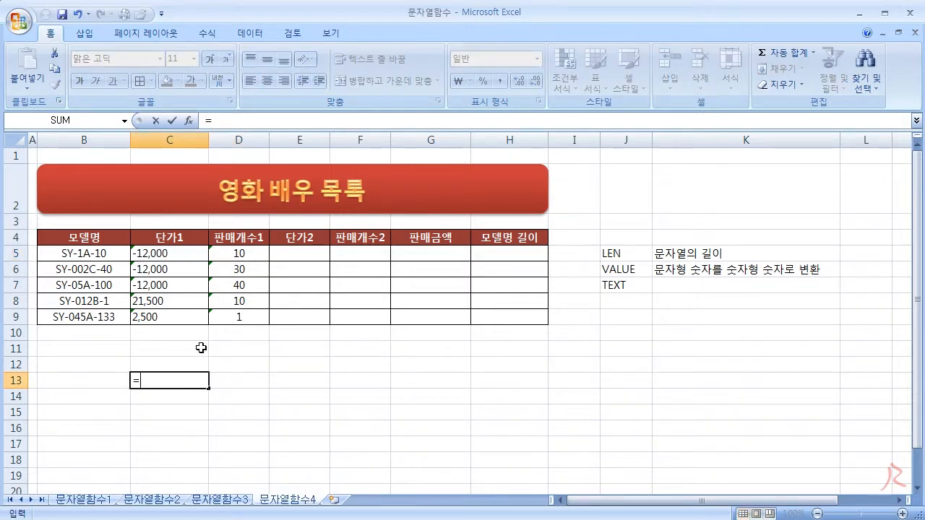
left_click(244, 253)
type("*3")
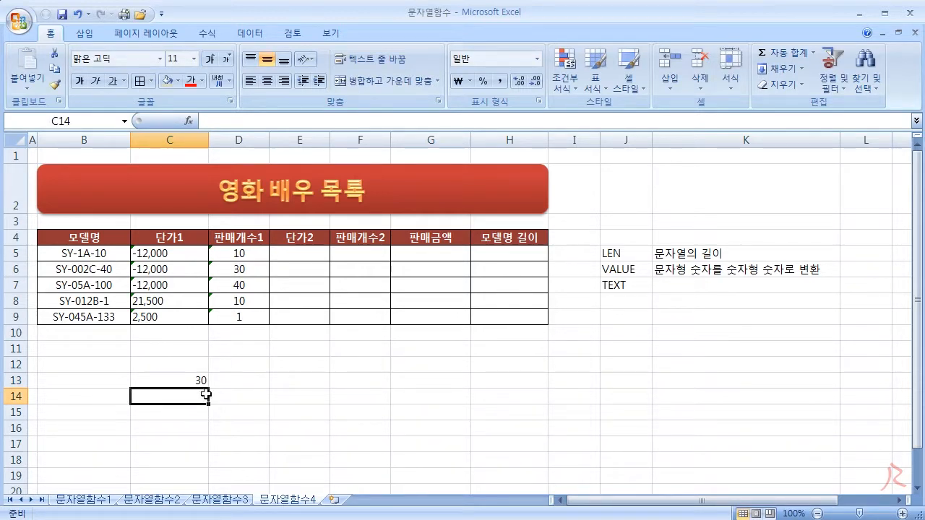
- Test summing the text-formatted quantities with =SUM(D5:D7) in C14 and compare it with the formula in C13
type("=SUM(")
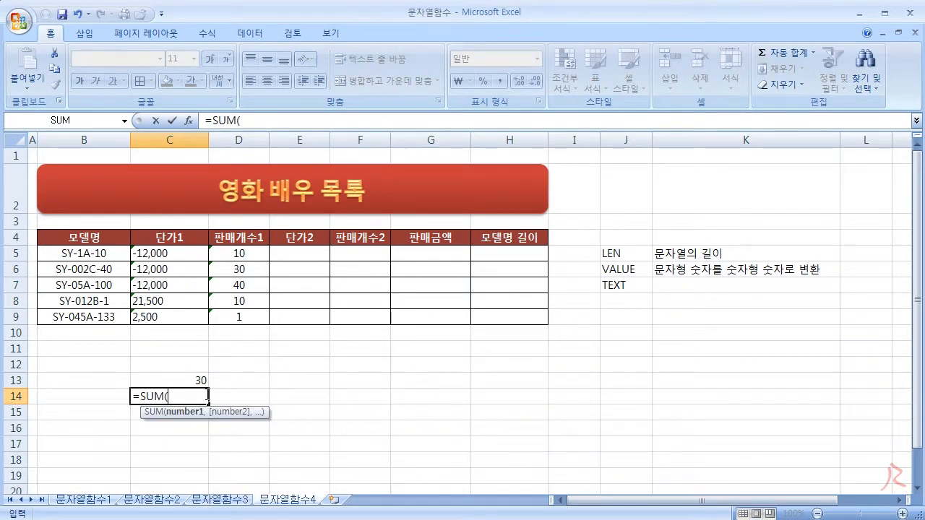
left_click_drag(239, 253, 240, 279)
type(")")
key("Return")
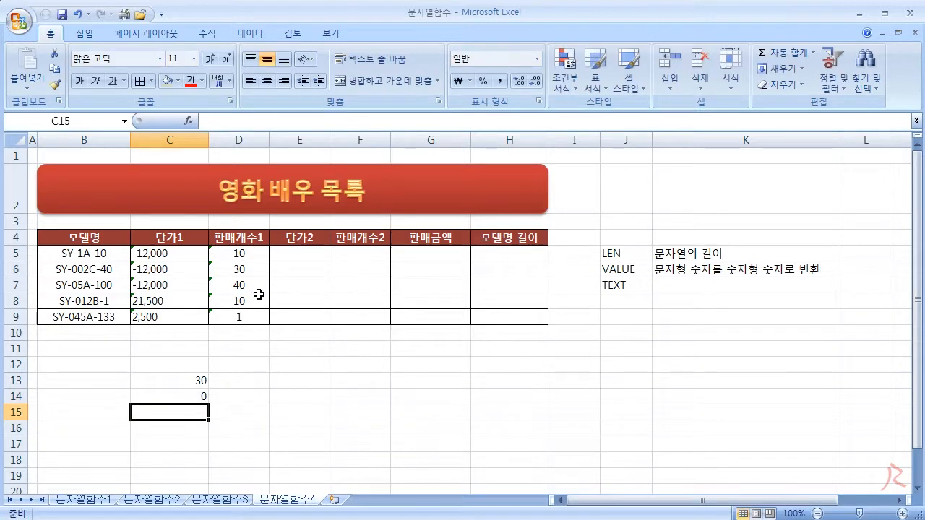
left_click(206, 399)
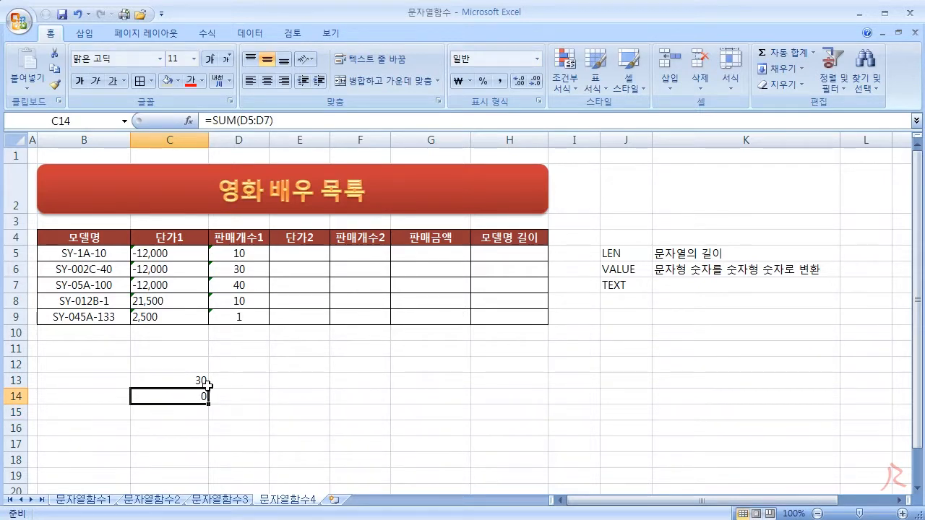
left_click(201, 382)
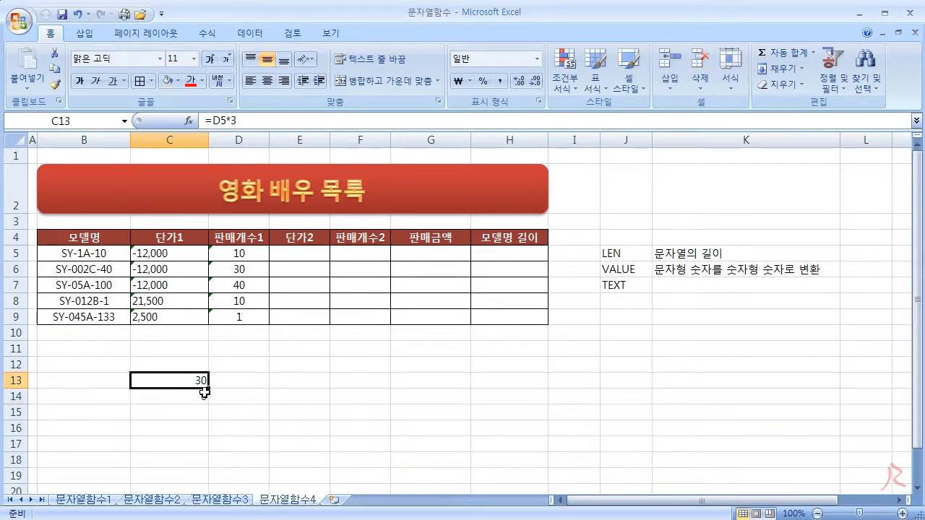
left_click(203, 396)
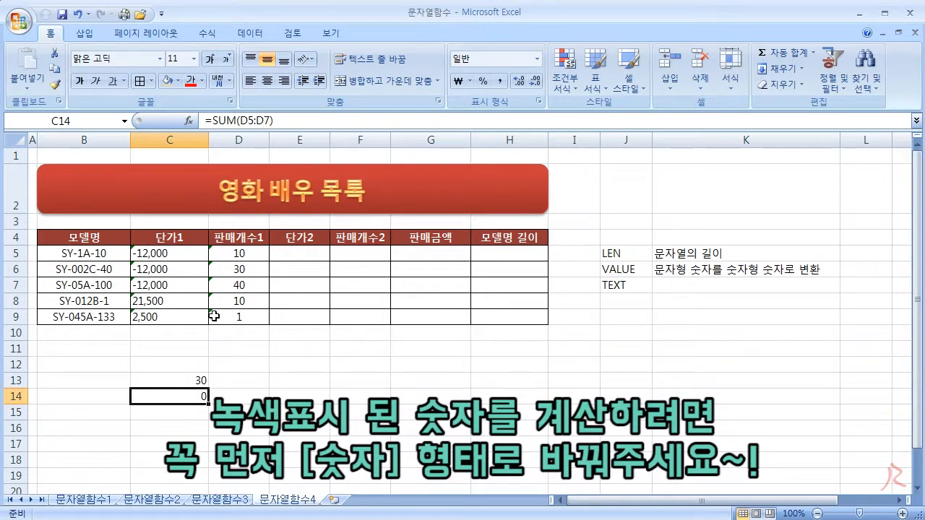
- Clear the two test formulas from C13 and C14
left_click_drag(194, 379, 194, 396)
key("Delete")
left_click(253, 377)
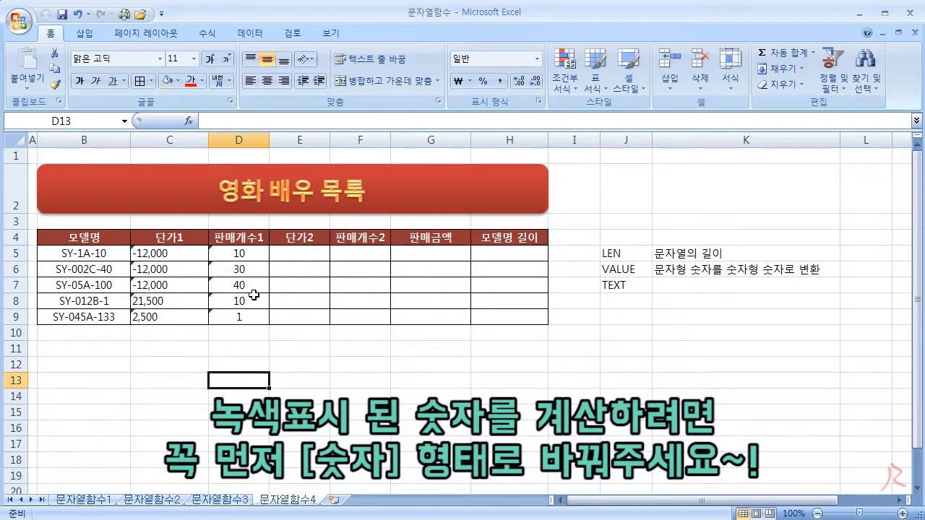
- Describe the TEXT function in K7 as "값에 표시형식을 적용"
left_click(621, 272)
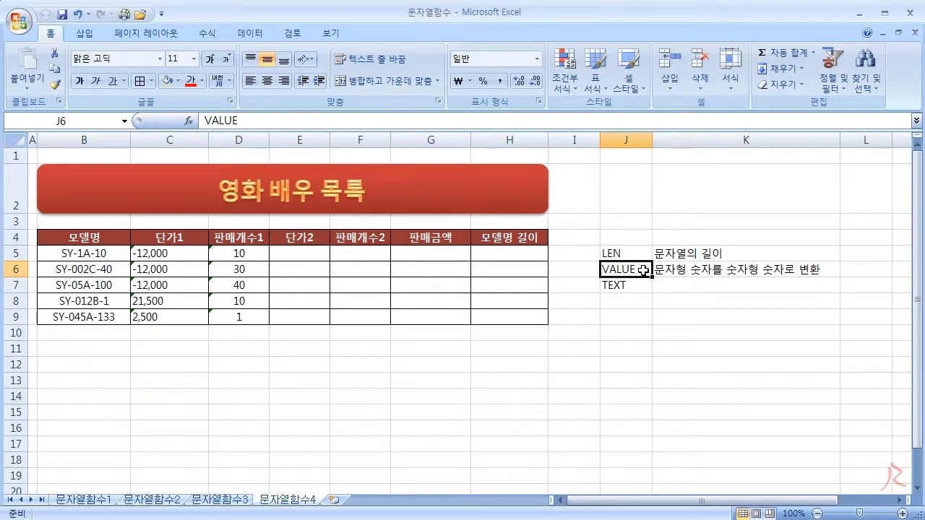
left_click(638, 286)
left_click(683, 289)
type("값ㅇ에 표시형식으")
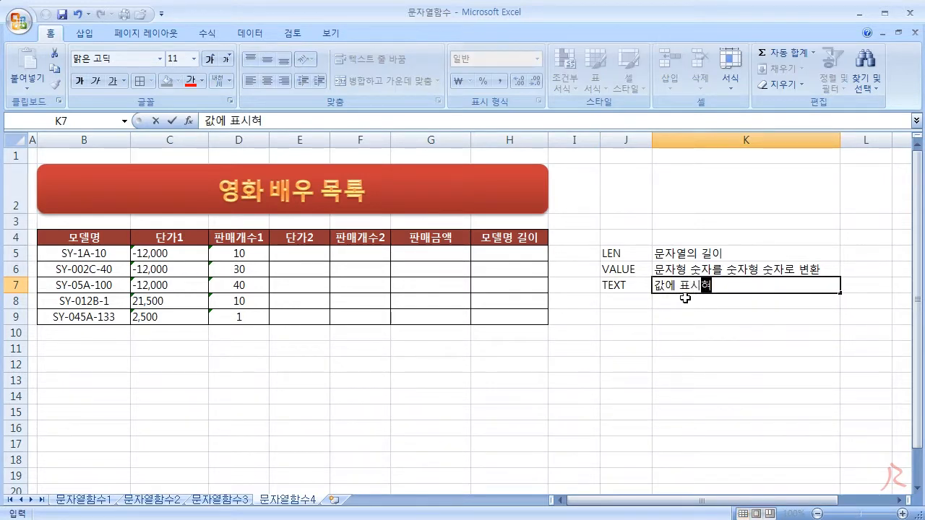
type("을 적용")
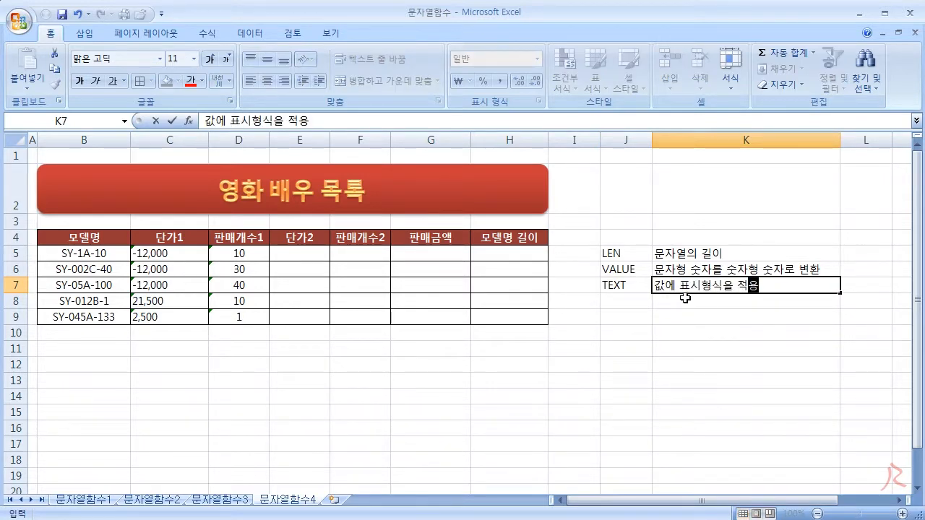
type("해주는 함")
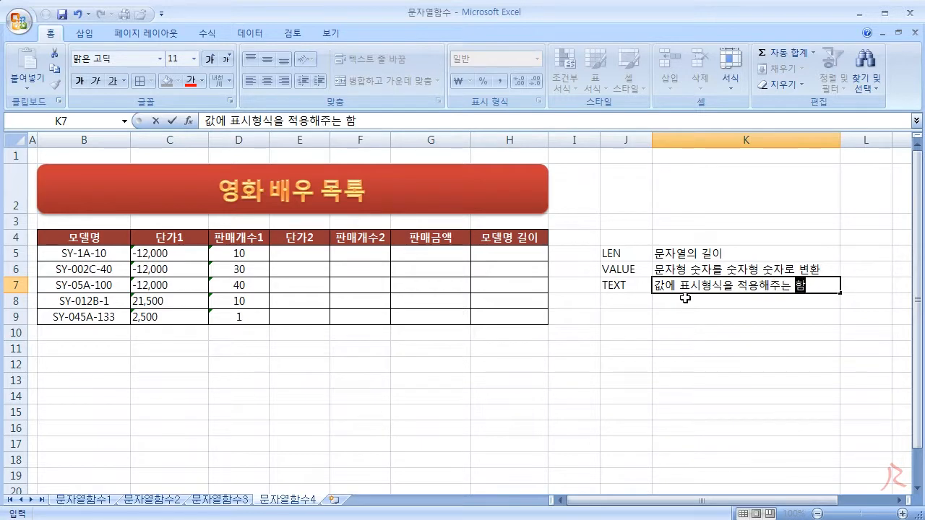
key("BackSpace")
key("BackSpace")
key("BackSpace")
key("BackSpace")
key("BackSpace")
key("BackSpace")
key("Return")
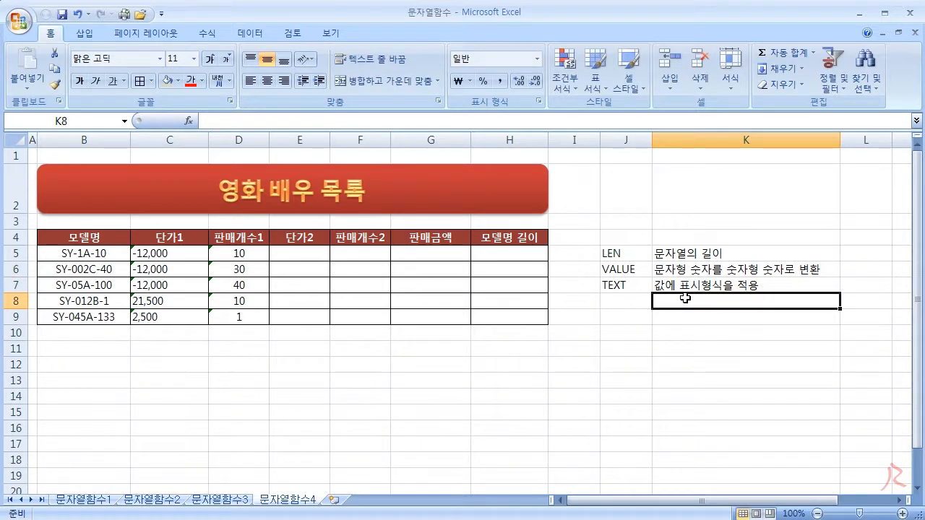
left_click(676, 346)
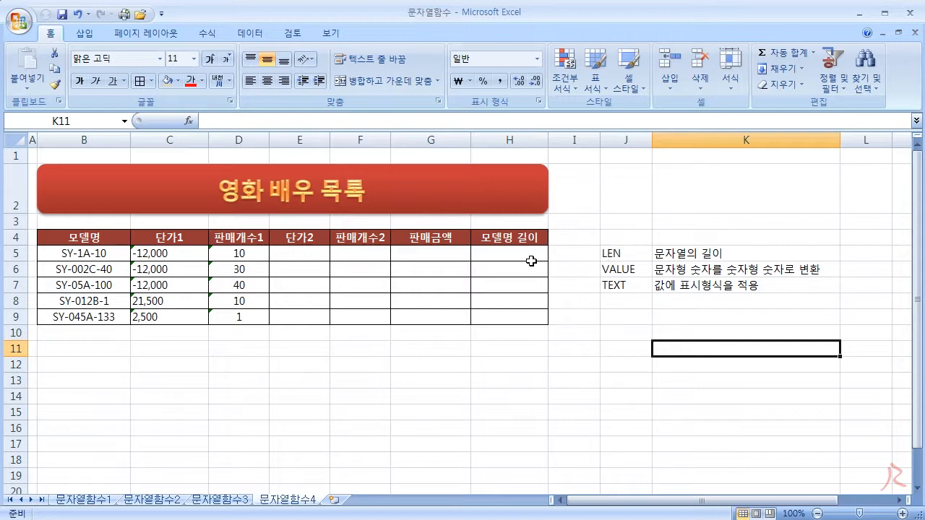
- Calculate the model name lengths with =LEN(B5) in H5 and fill the formula down to H9
left_click(534, 258)
type("=")
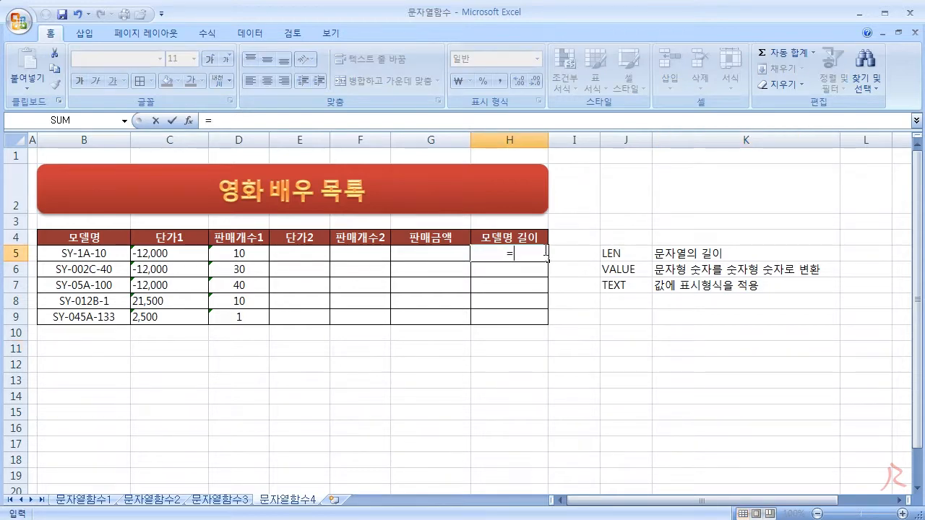
type("LEN(")
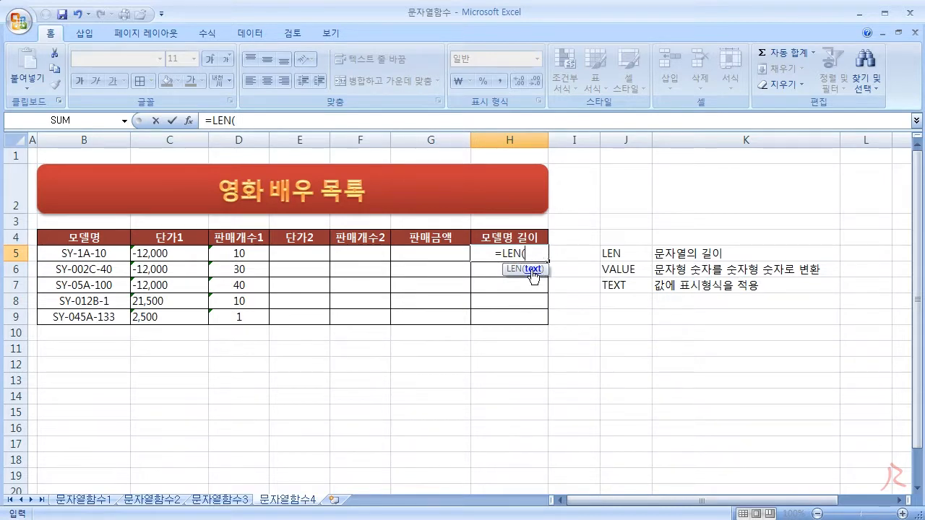
left_click(67, 256)
type(")")
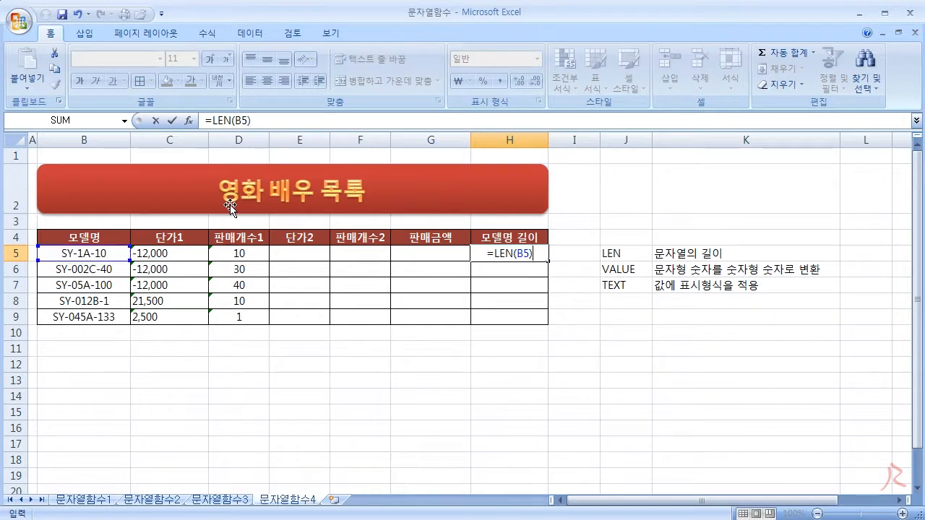
key("Return")
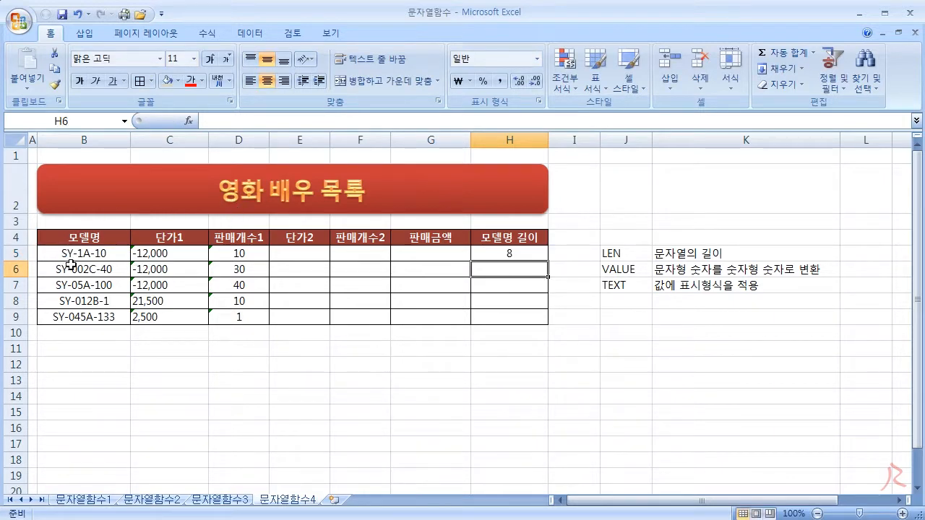
left_click(523, 256)
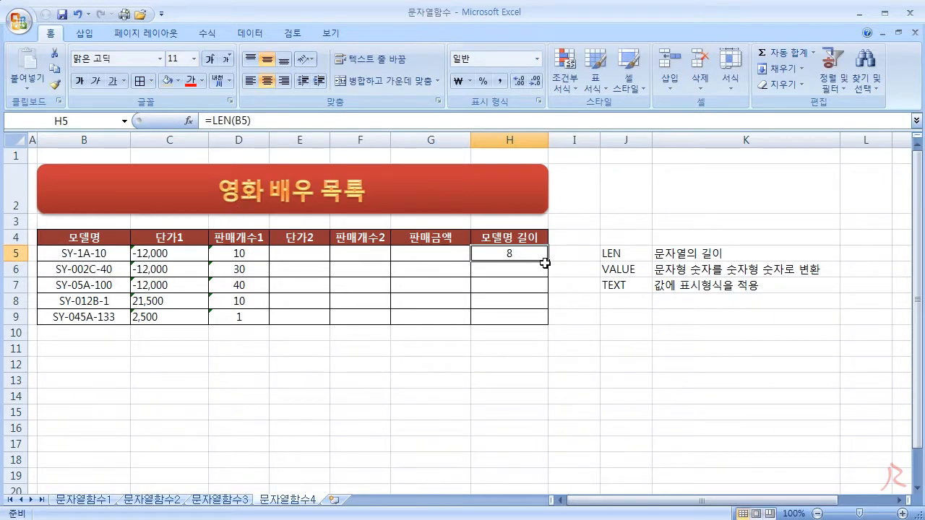
left_click_drag(547, 261, 547, 325)
left_click(532, 299)
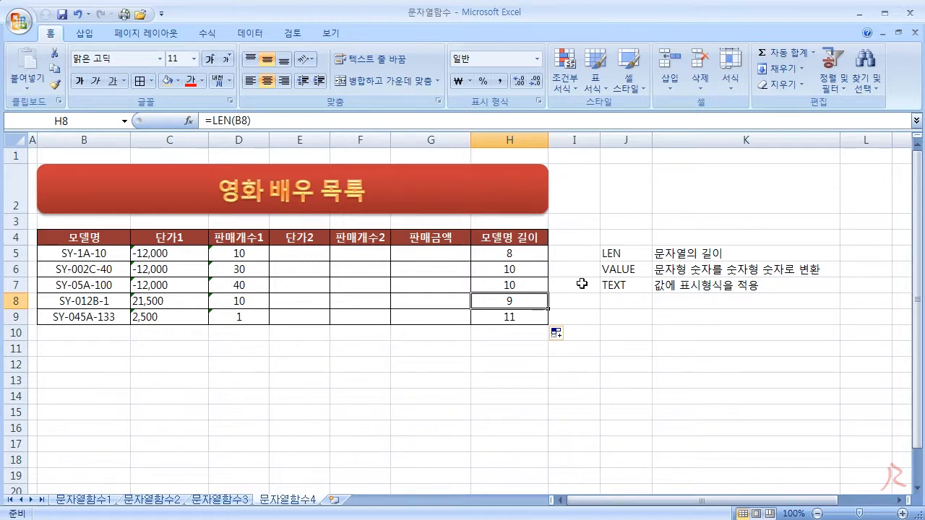
- Convert the 단가1 text values to numbers with =VALUE(C5) in E5 and fill the formula down to E9
left_click(296, 257)
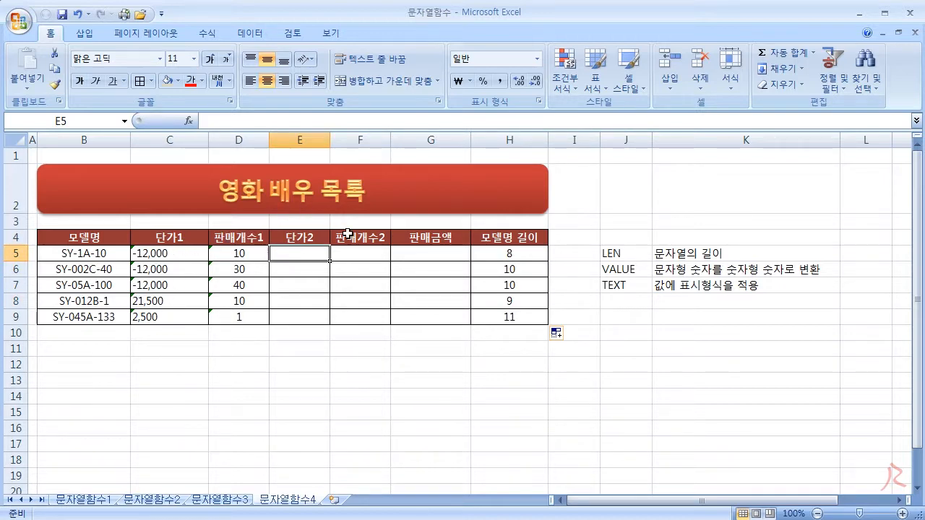
type("=V")
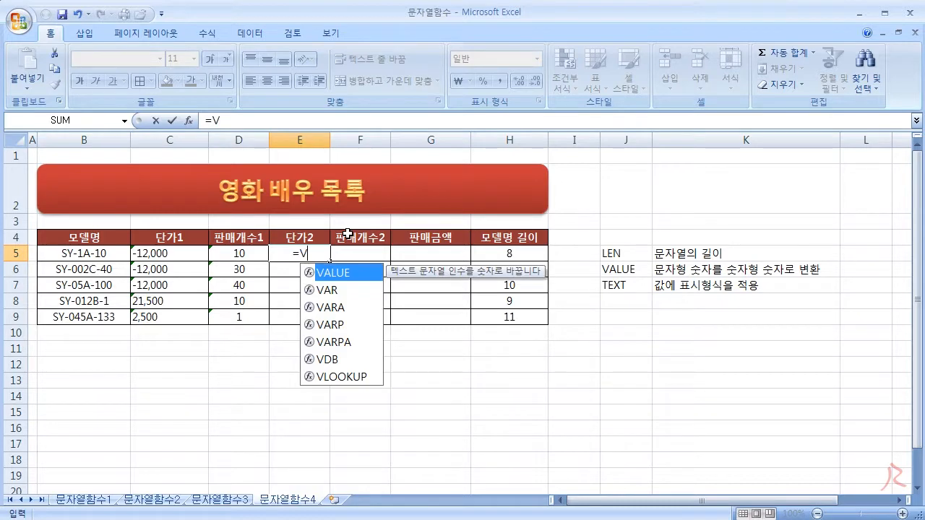
double_click(337, 273)
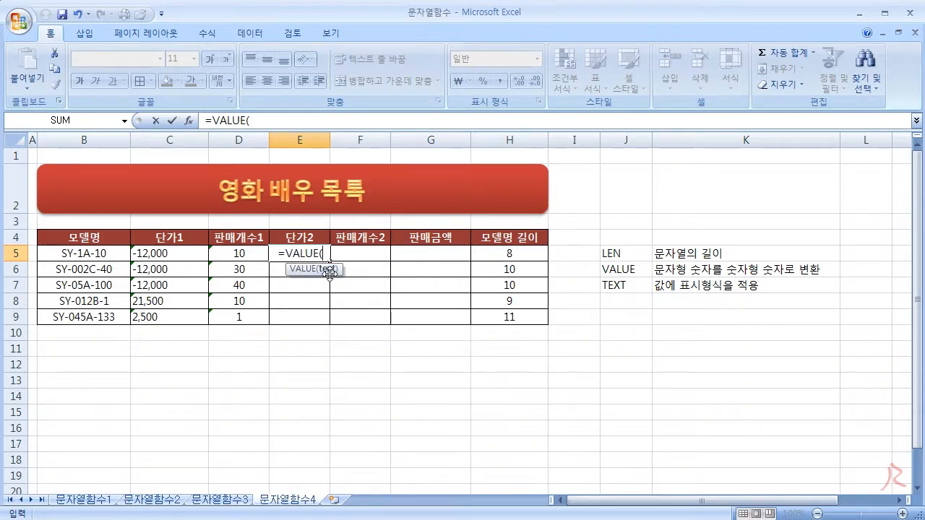
left_click(157, 251)
type(")")
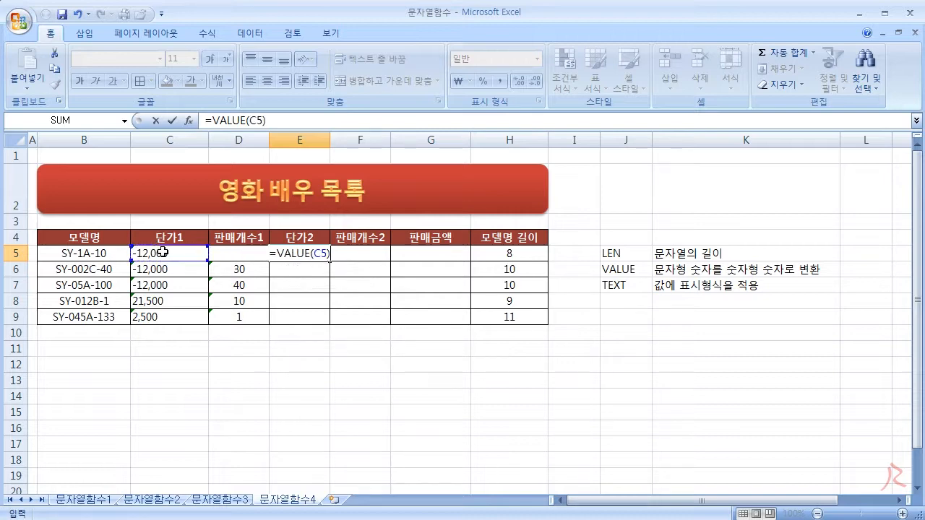
key("Return")
left_click(274, 253)
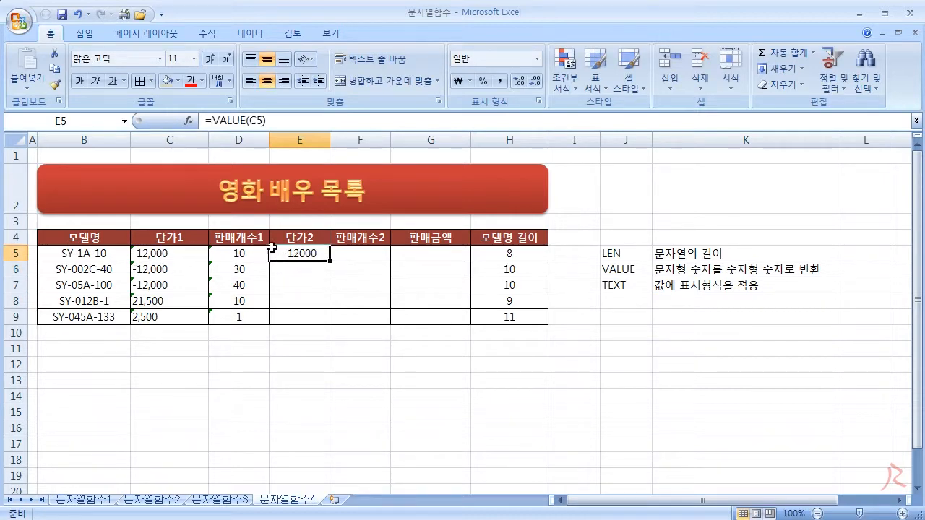
left_click_drag(329, 260, 327, 318)
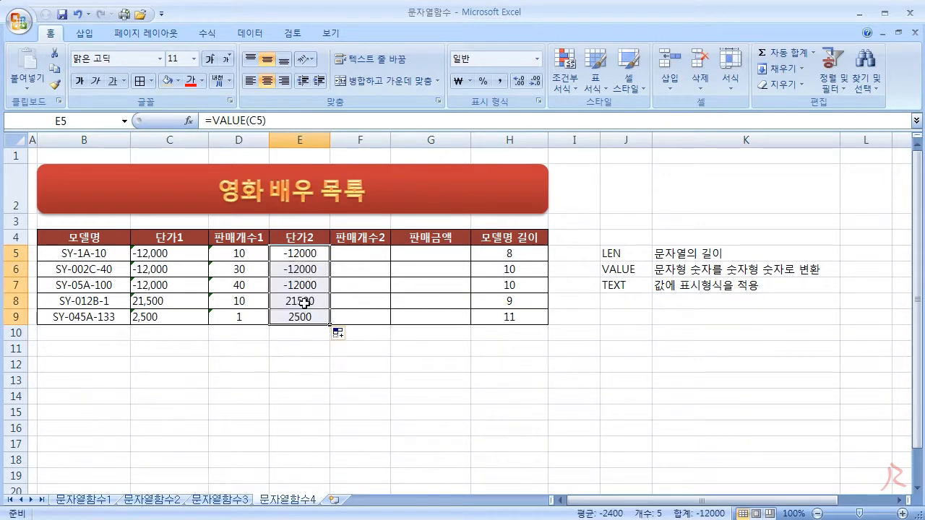
- Convert the 판매개수1 text values to numbers with =VALUE(D5) in F5 and fill the formula down to F9
left_click(358, 254)
type("=")
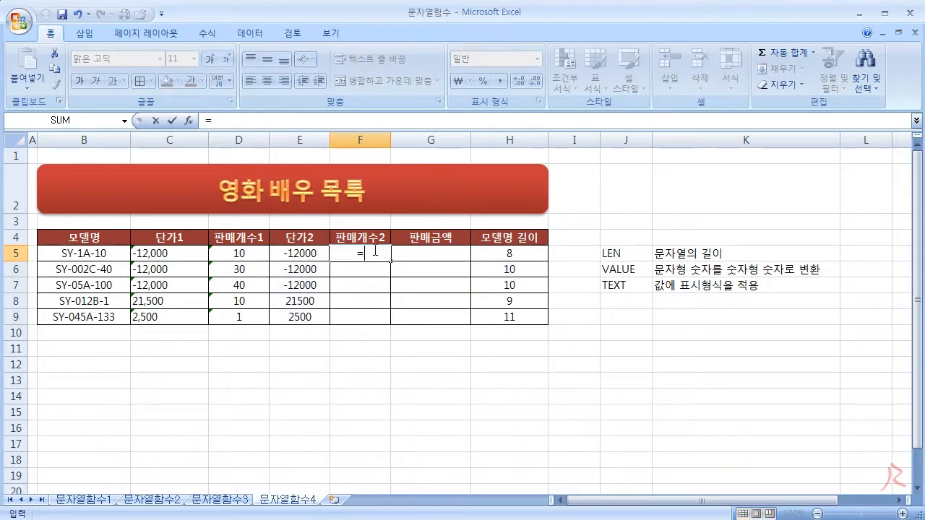
type("VA")
double_click(376, 272)
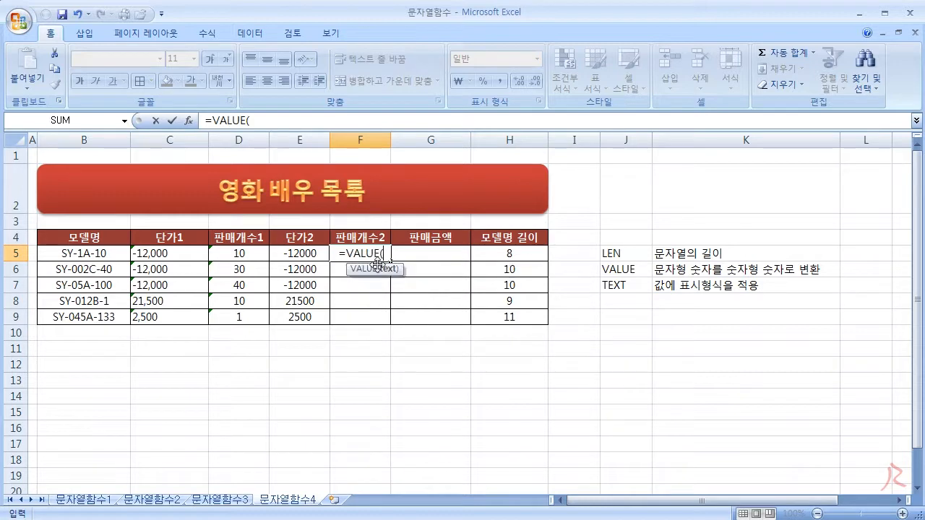
left_click(245, 253)
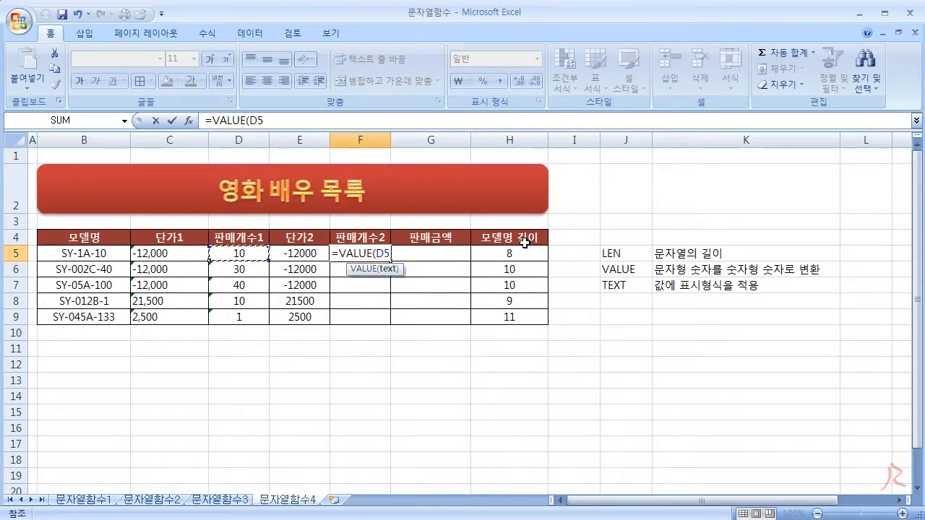
type(")")
key("Return")
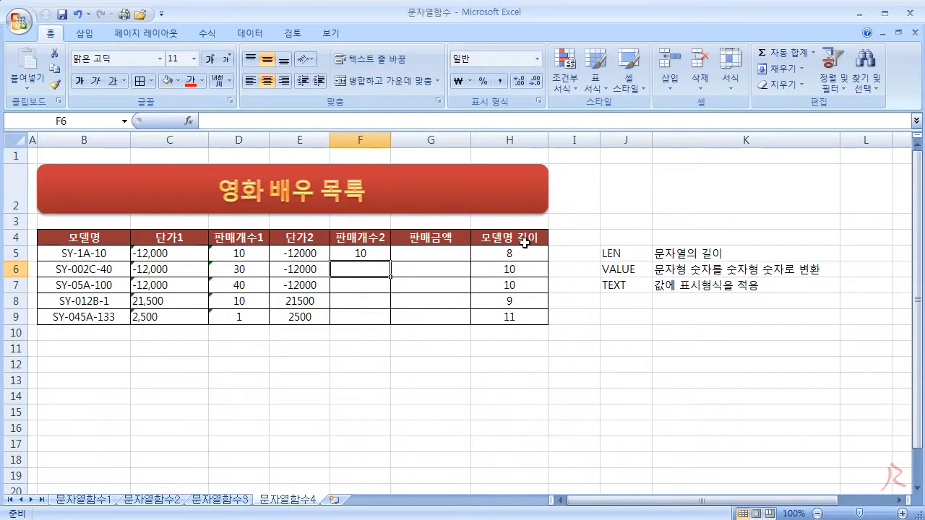
left_click(369, 255)
left_click_drag(390, 261, 387, 323)
left_click(357, 363)
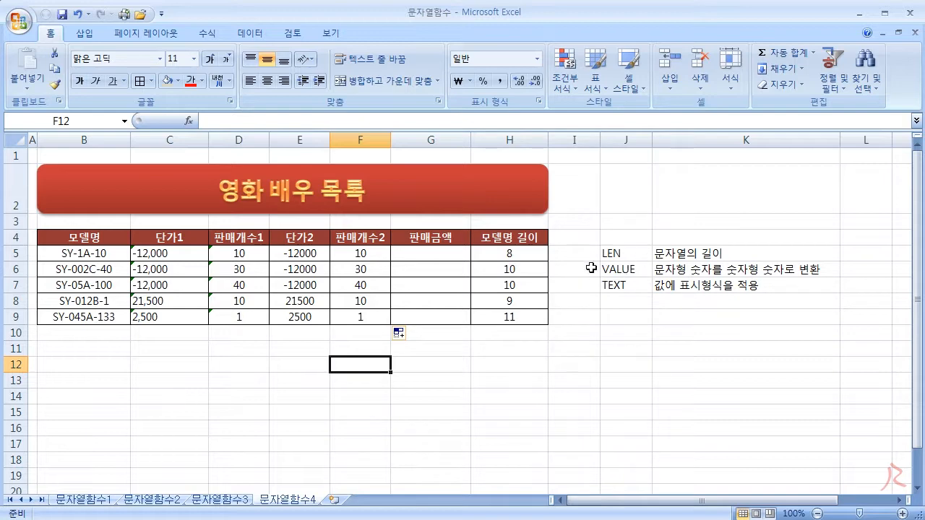
- Review the converted 단가2 and 판매개수2 values in E5:F9
left_click_drag(300, 253, 306, 316)
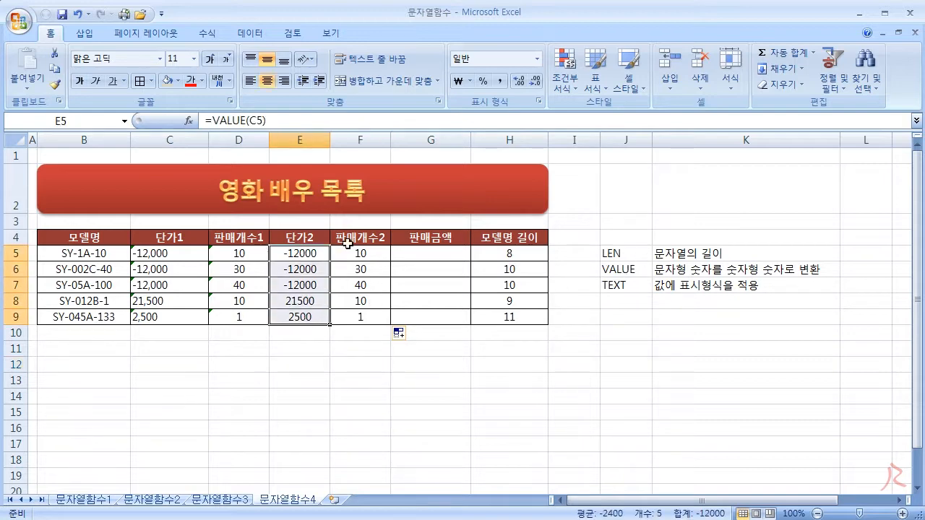
left_click_drag(351, 238, 354, 310)
left_click_drag(363, 253, 362, 311)
left_click_drag(307, 254, 358, 318)
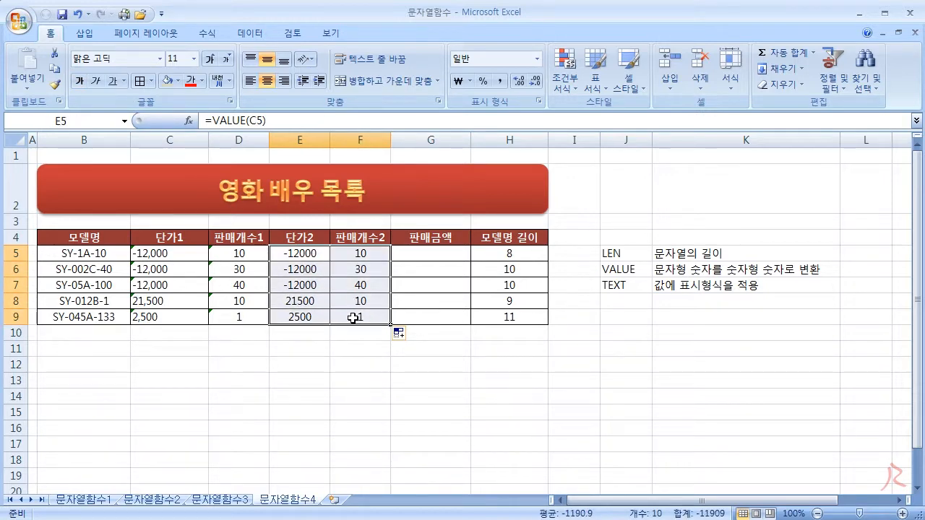
left_click(306, 344)
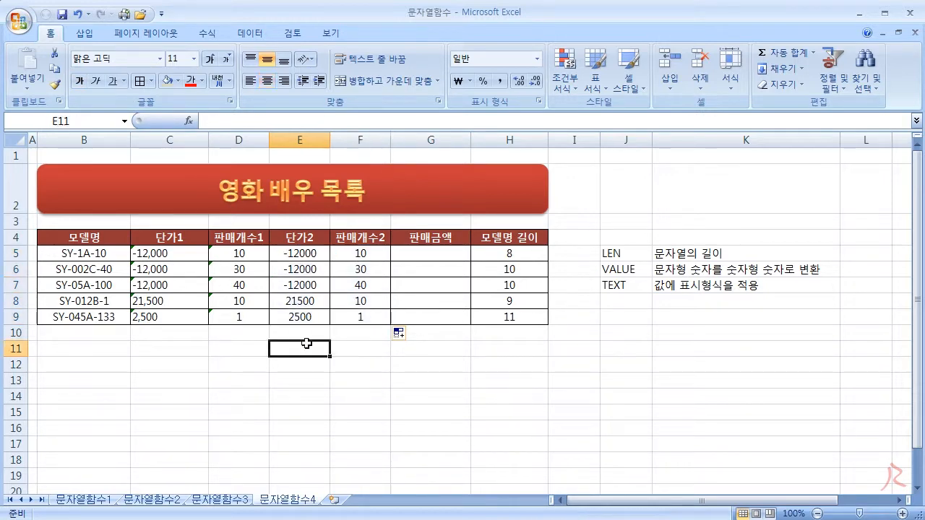
left_click(224, 344)
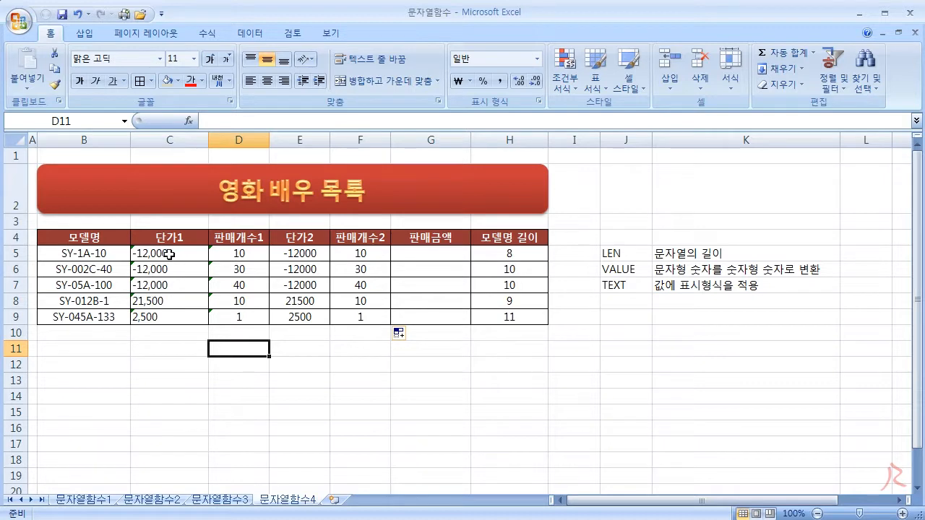
- Convert the text-stored numbers in C5:D9 to numbers with the error-checking option, and undo the conversion
left_click_drag(169, 255, 220, 312)
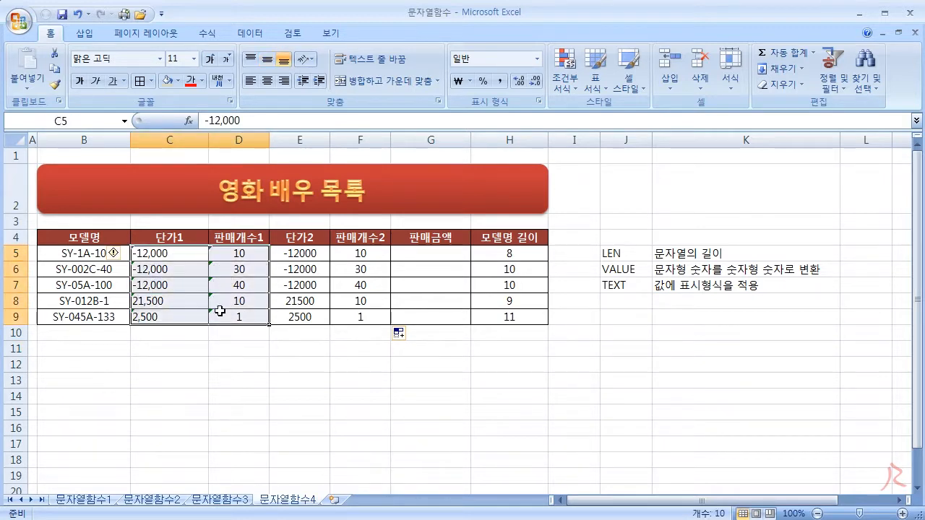
left_click(122, 256)
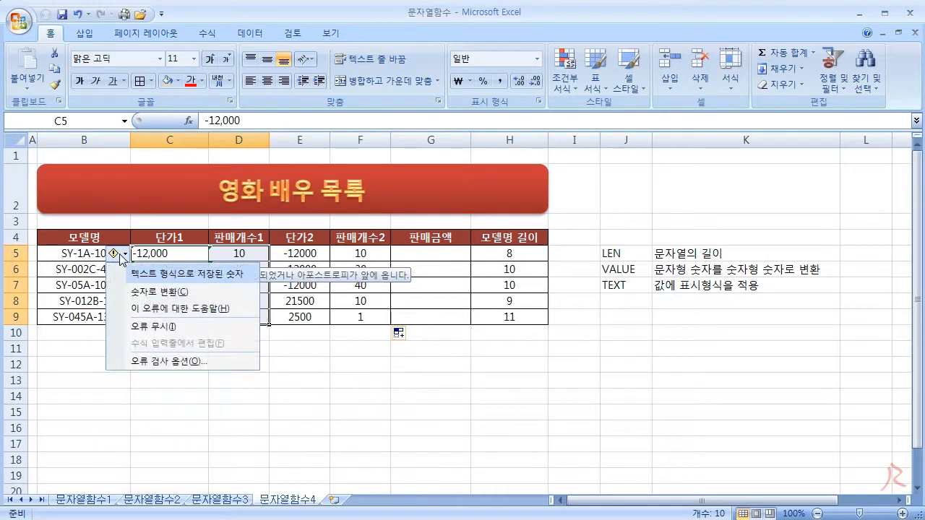
left_click(145, 293)
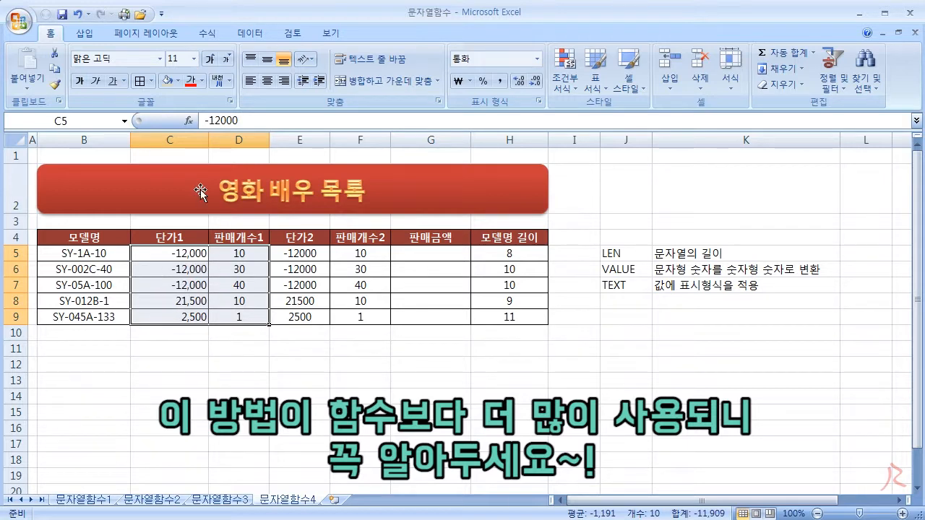
left_click(75, 16)
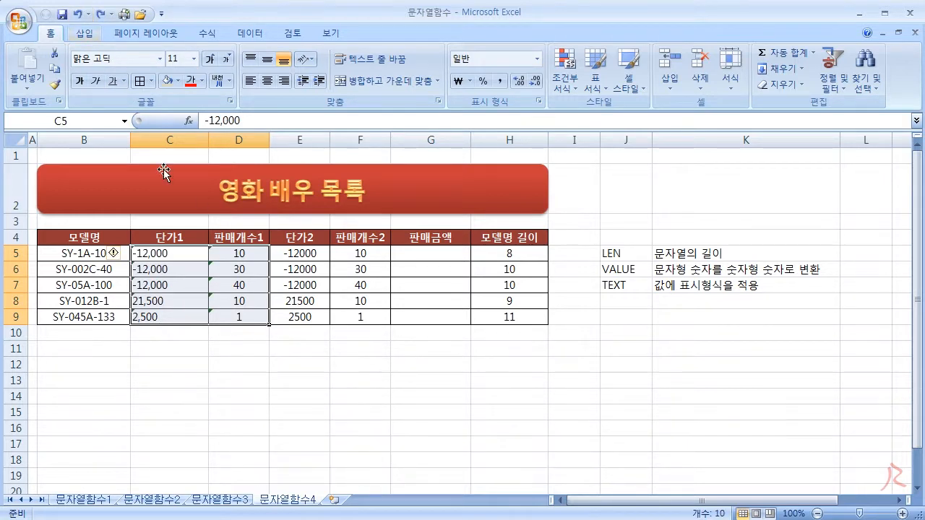
- Examine the text-stored numbers and their number format in C5:C9 and D5:D9
left_click(186, 381)
left_click_drag(161, 254, 161, 317)
left_click_drag(225, 250, 224, 314)
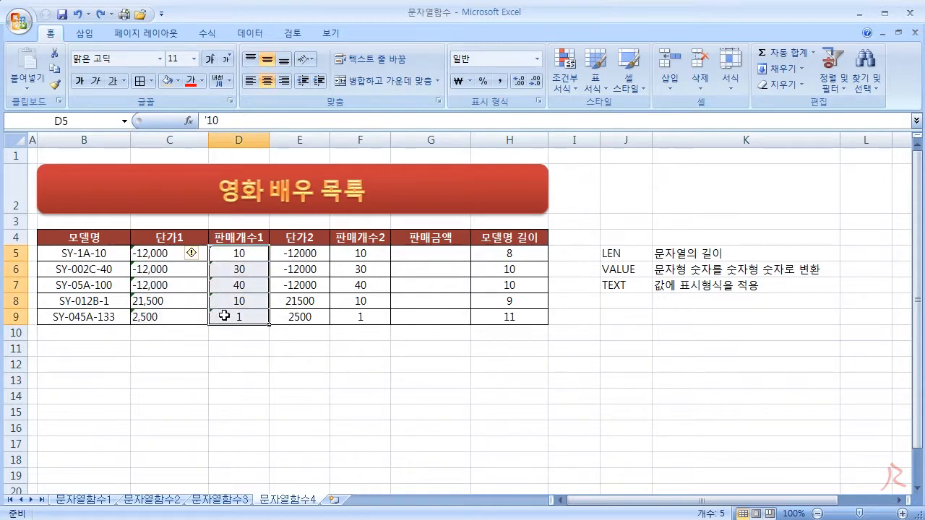
left_click_drag(159, 254, 158, 316)
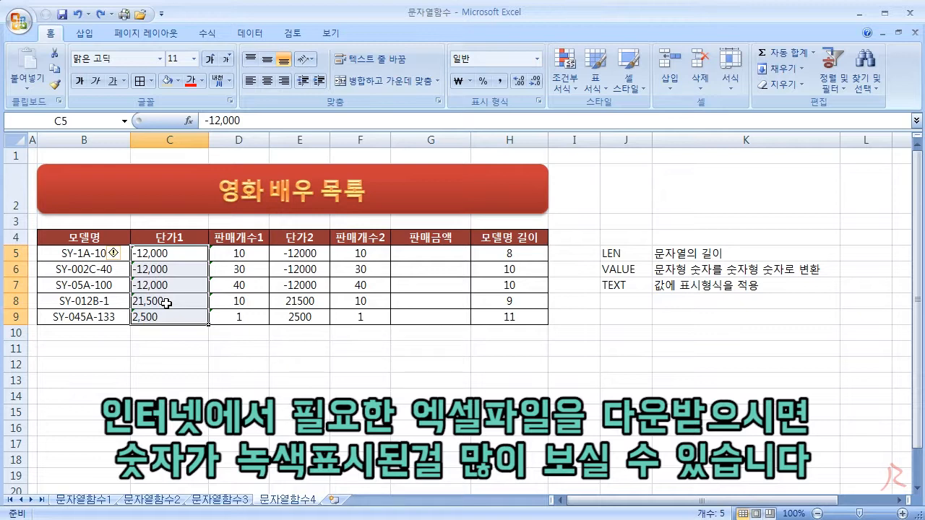
left_click_drag(145, 254, 203, 321)
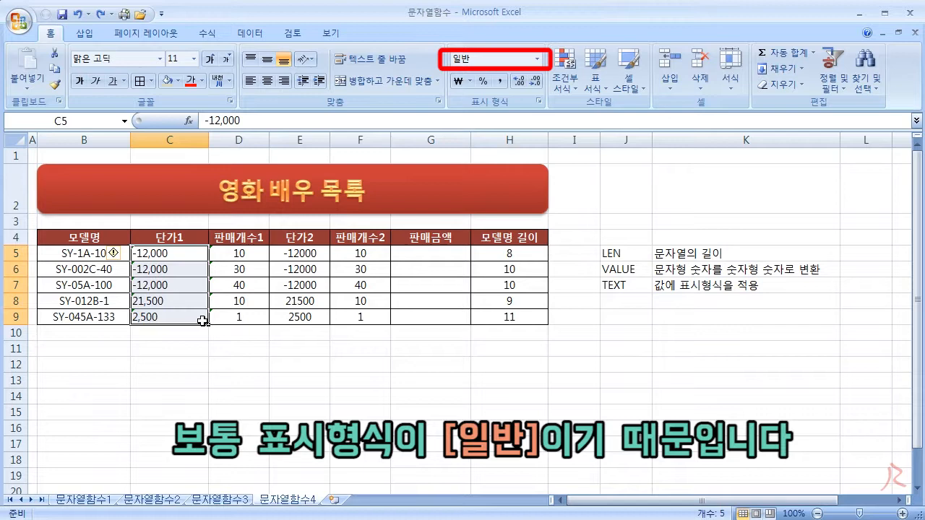
left_click_drag(177, 254, 174, 311)
left_click_drag(242, 259, 236, 320)
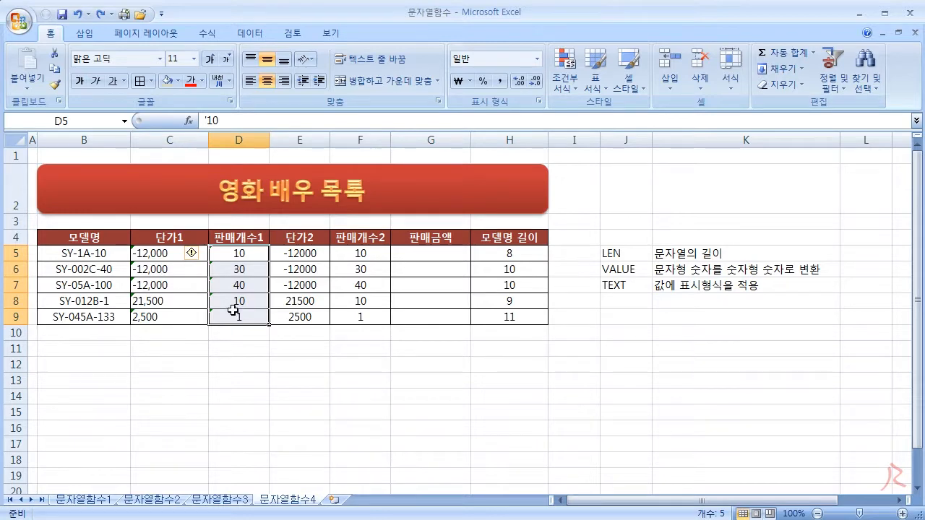
- Inspect the apostrophe before the number in D5 in edit mode, leaving the cell content as it is
left_click(232, 258)
double_click(233, 256)
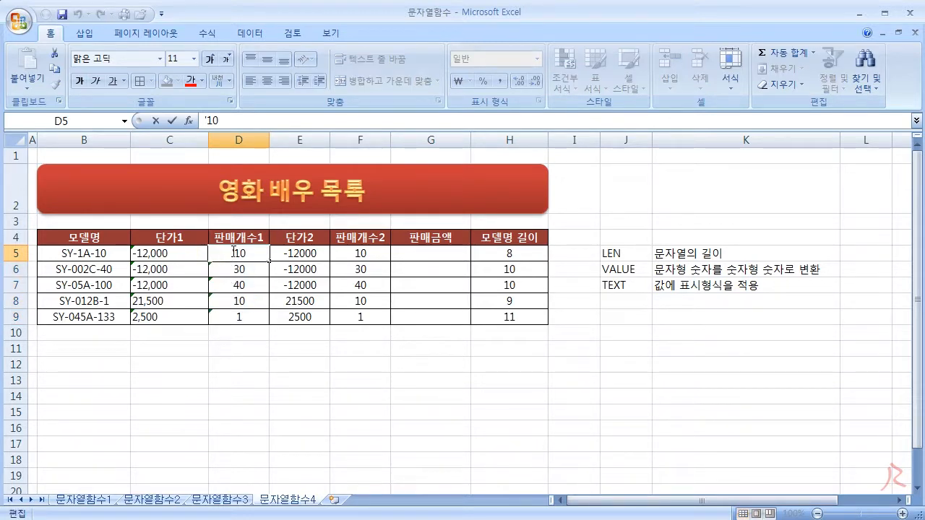
left_click_drag(233, 252, 236, 253)
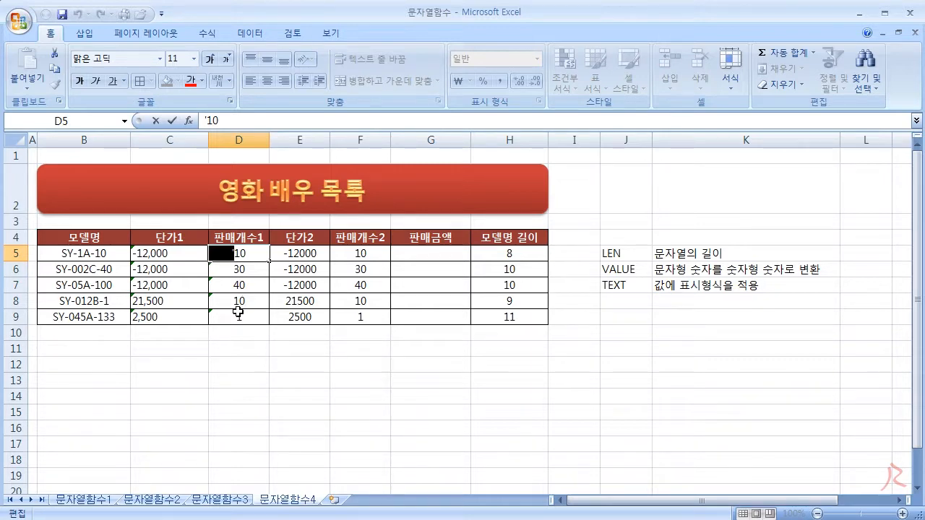
key("Return")
left_click(235, 349)
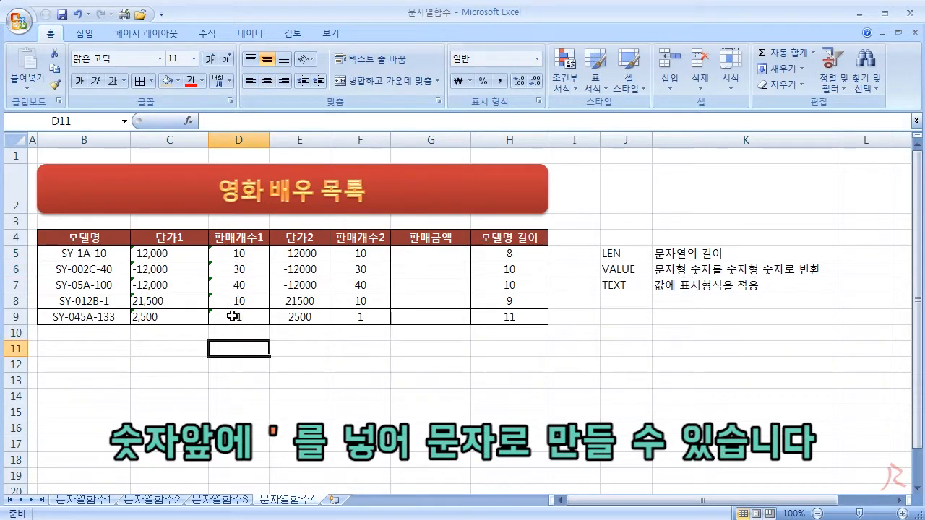
- Compare how the text-stored numbers are entered in C5 and D5
left_click(181, 257)
left_click(232, 256)
left_click(171, 257)
left_click(232, 253)
left_click_drag(171, 254, 165, 316)
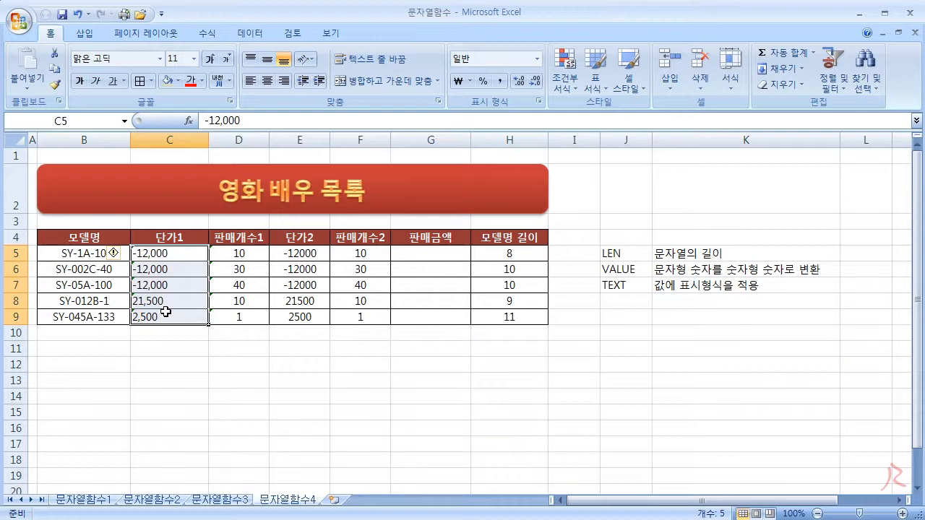
- Try to convert the text-stored quantities in D5:D9 to numbers with the error-checking option
left_click_drag(232, 255, 226, 317)
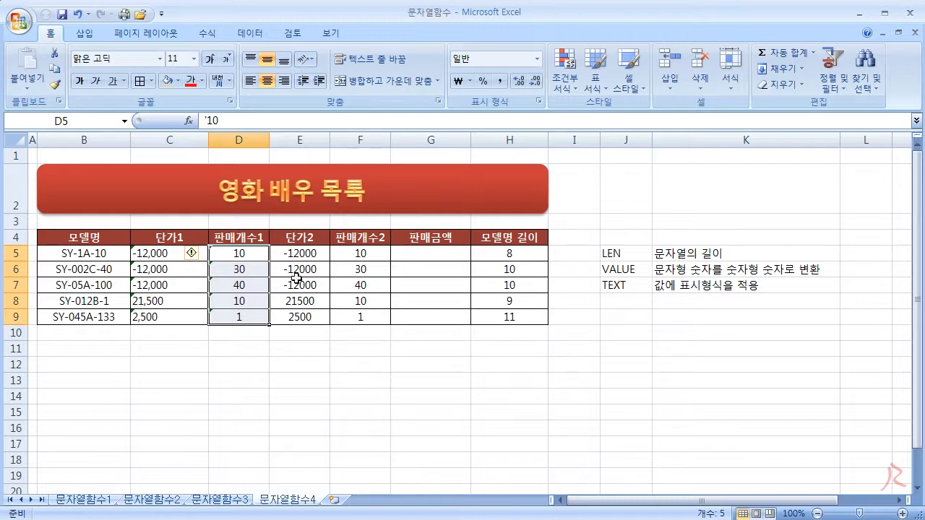
left_click(191, 254)
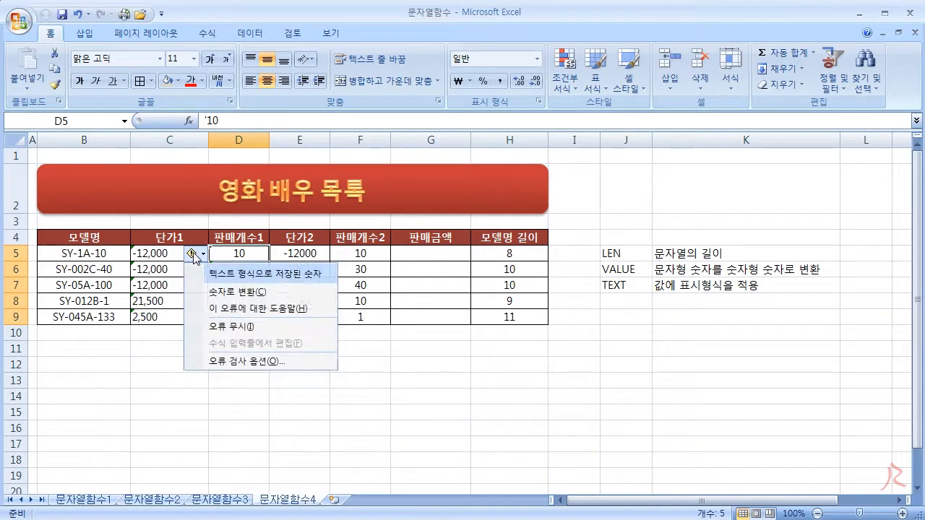
left_click(214, 292)
- Re-enter the existing contents of C5 and D5 to test whether each cell converts to a number
left_click(167, 300)
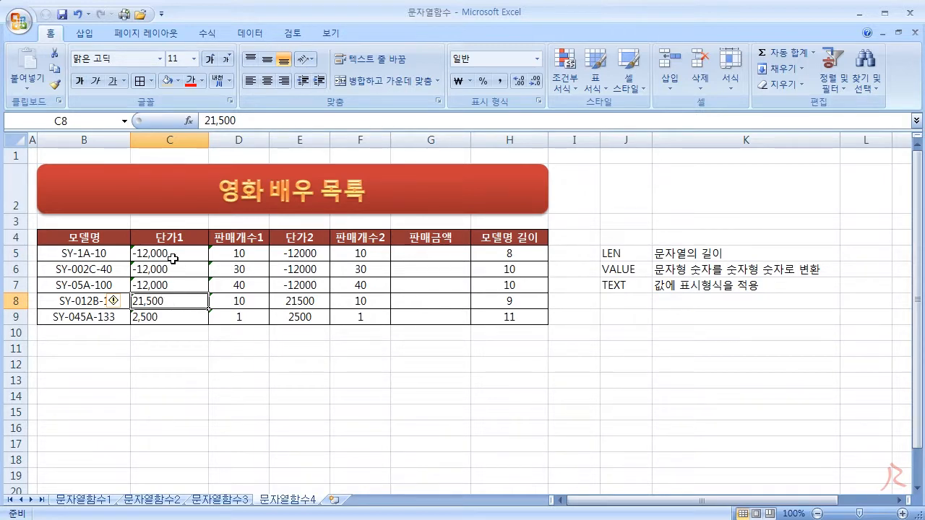
double_click(180, 253)
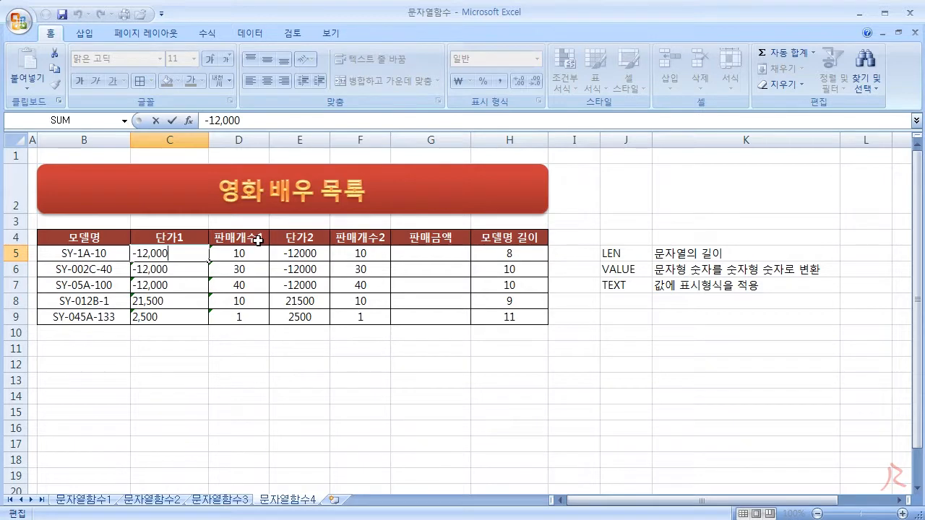
key("Return")
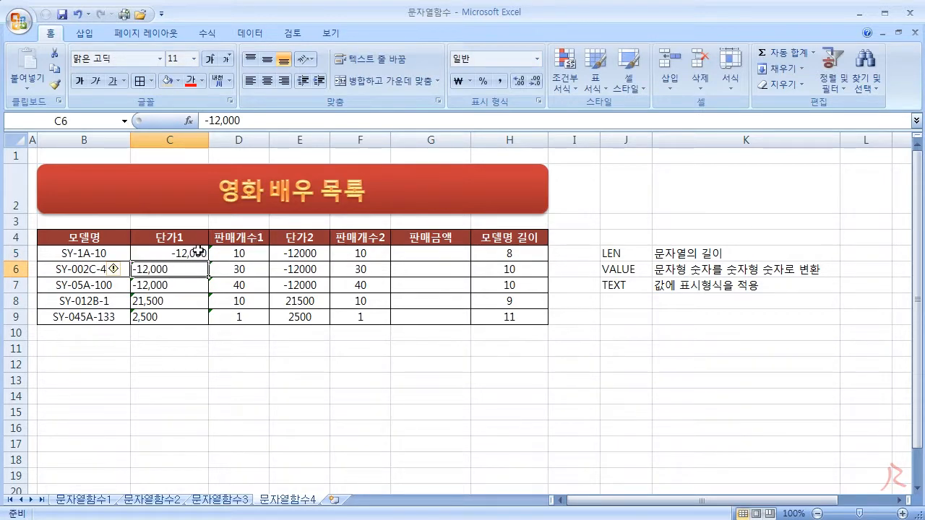
double_click(237, 253)
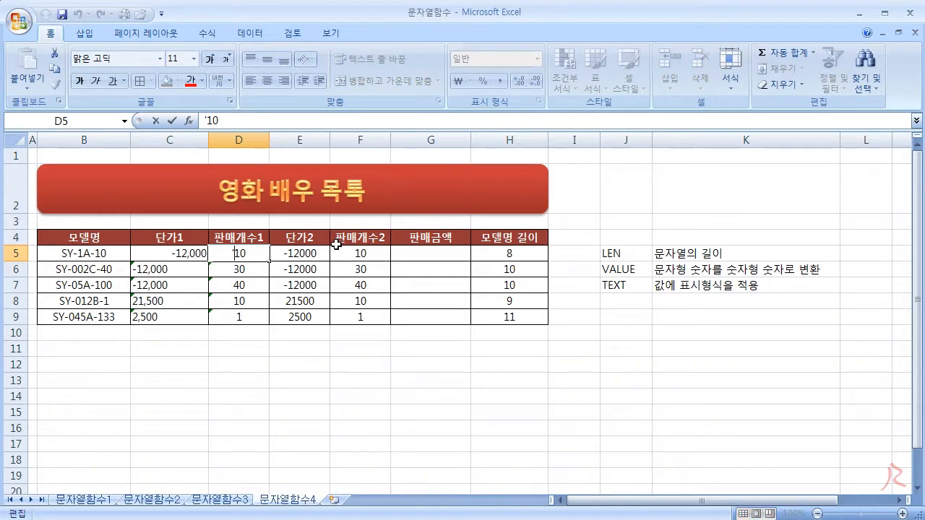
key("Return")
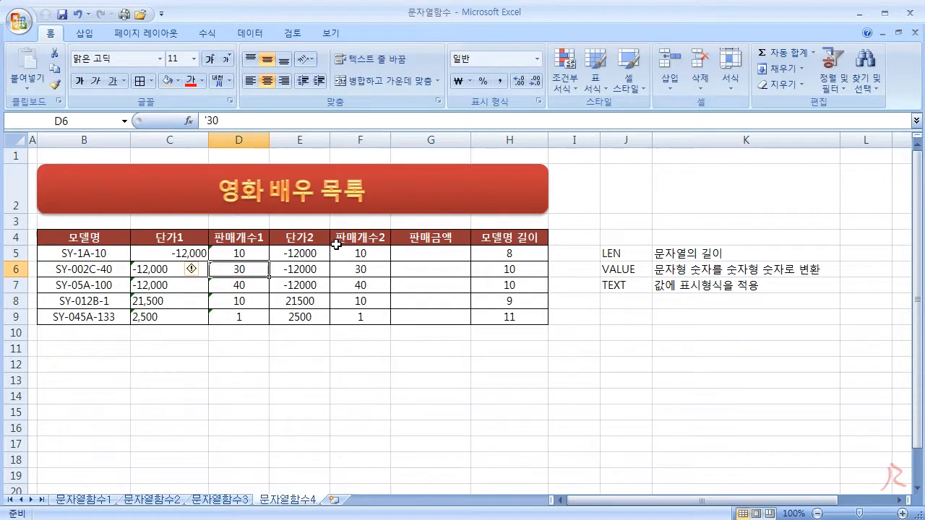
- Re-enter the existing unit prices in C6:C9 so that they become real numbers
double_click(178, 270)
key("Return")
double_click(181, 284)
key("Return")
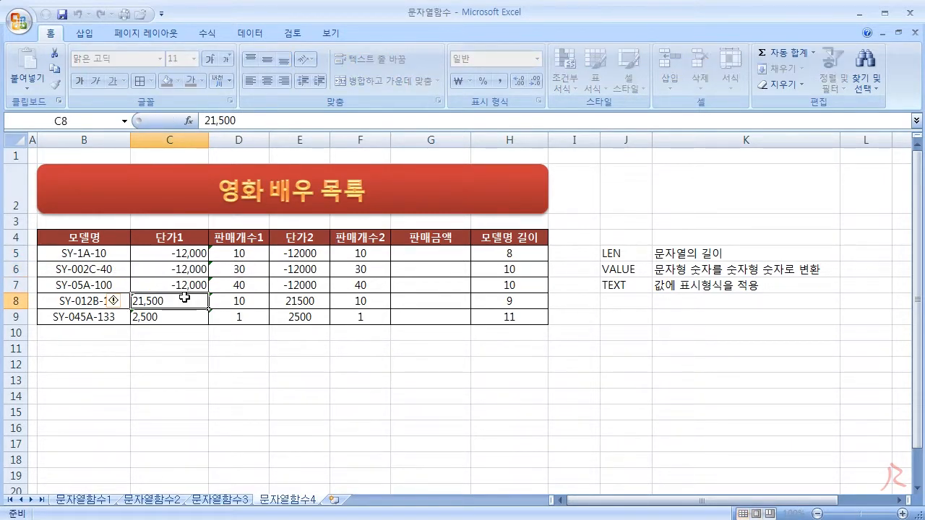
key("Return")
double_click(180, 316)
key("Return")
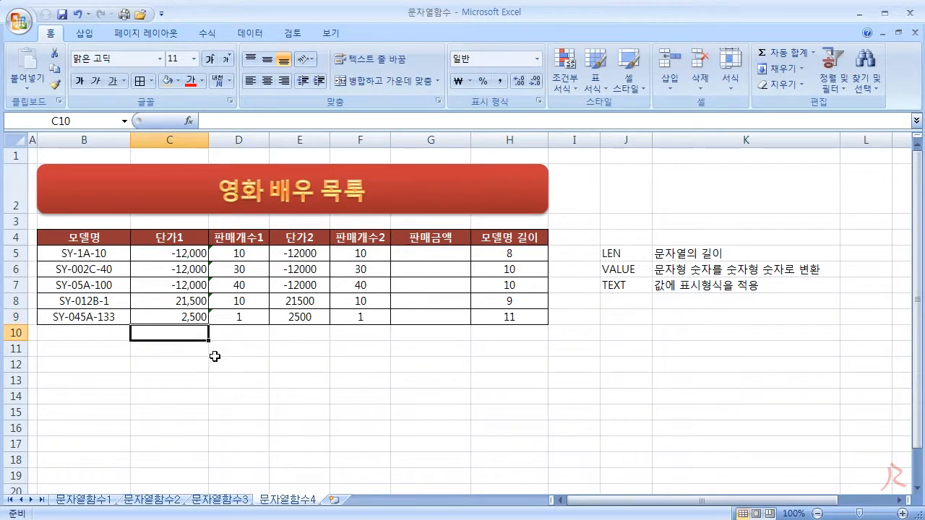
- Re-enter the existing quantities in D6 and D7 to test whether they convert to numbers
left_click(214, 356)
left_click(243, 255)
left_click(249, 271)
double_click(252, 272)
key("Return")
double_click(248, 284)
key("Return")
left_click(248, 349)
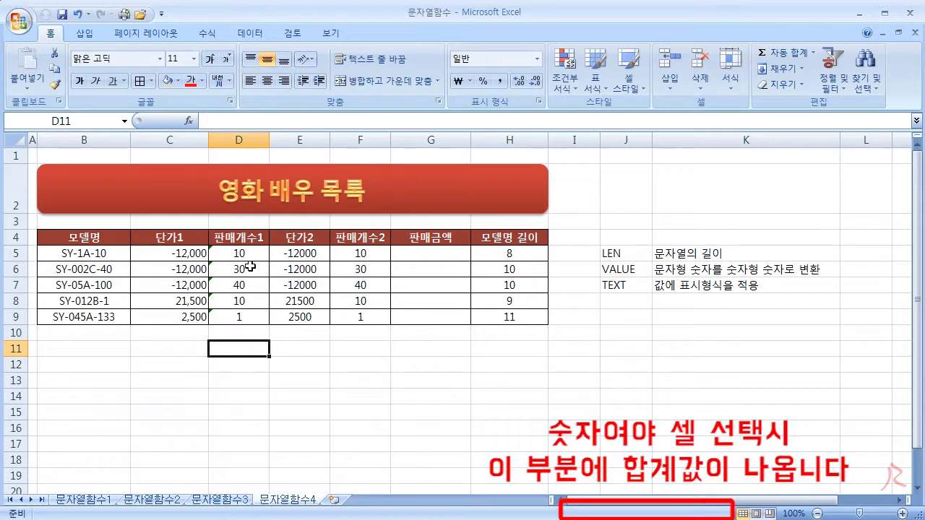
- Convert all text-stored quantities in D5:D9 to numbers with the error-checking option
left_click_drag(227, 253, 226, 317)
left_click(194, 254)
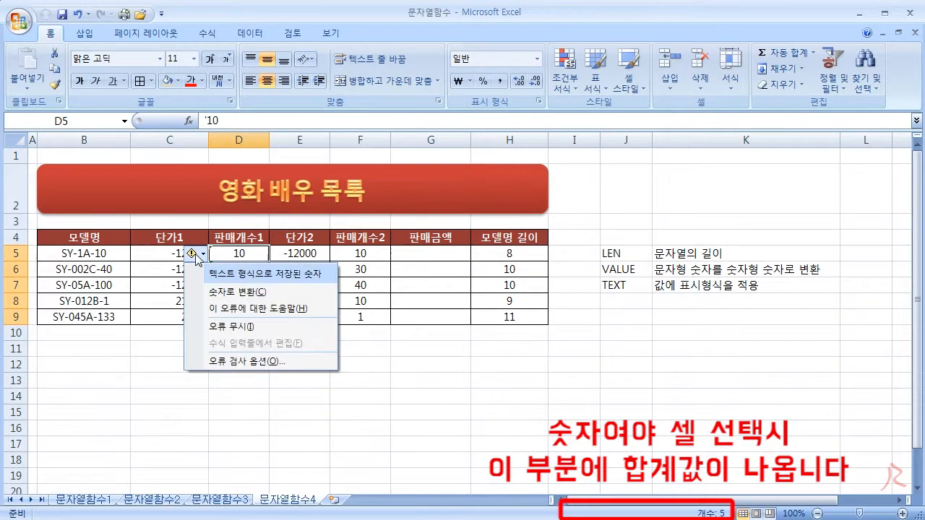
left_click(212, 291)
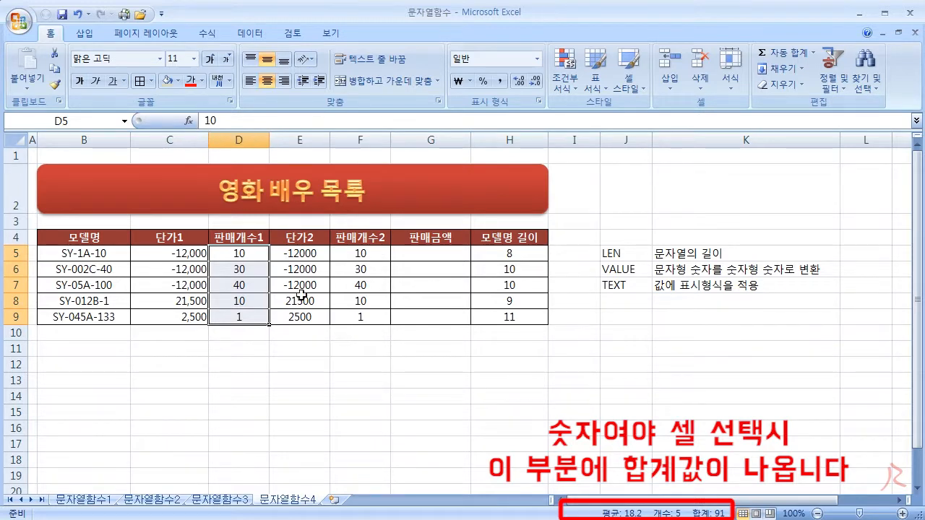
- Remove the minus sign from the unit prices in C5:C7 so that each reads 12,000
left_click(343, 250)
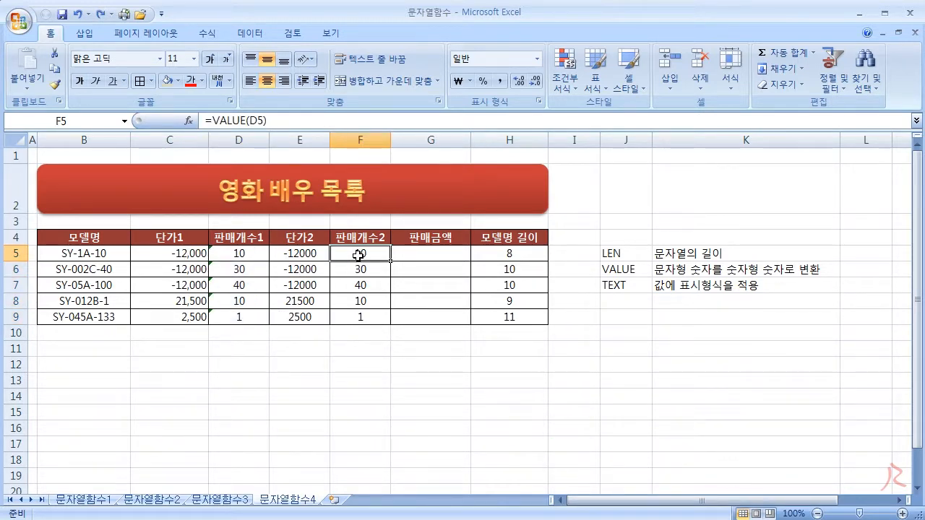
double_click(173, 253)
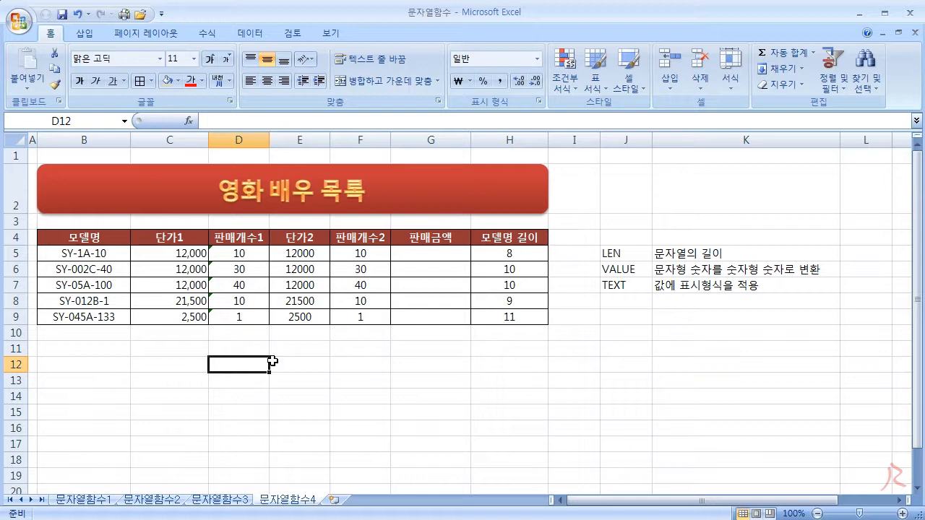
- Enter 010 in D12 as a plain number, and re-enter it as '010 to store it as text
type("010")
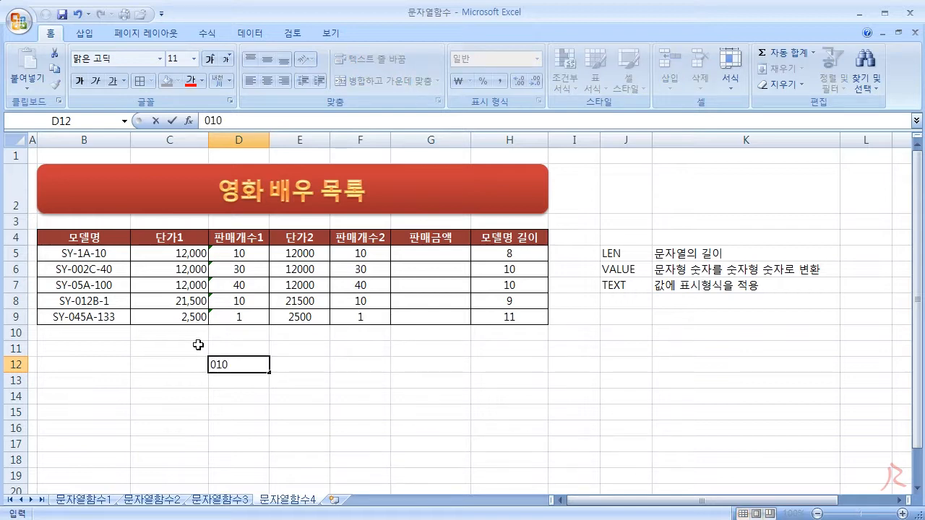
key("Return")
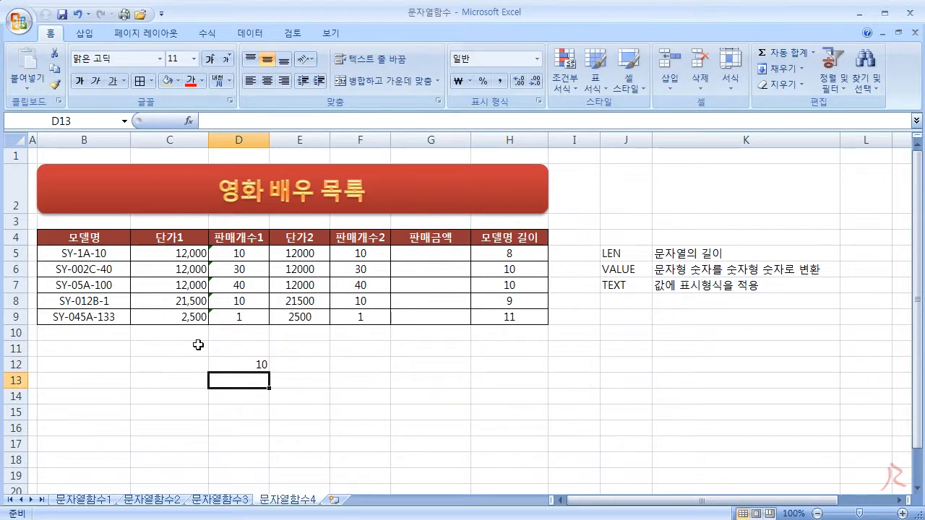
double_click(238, 364)
type("0")
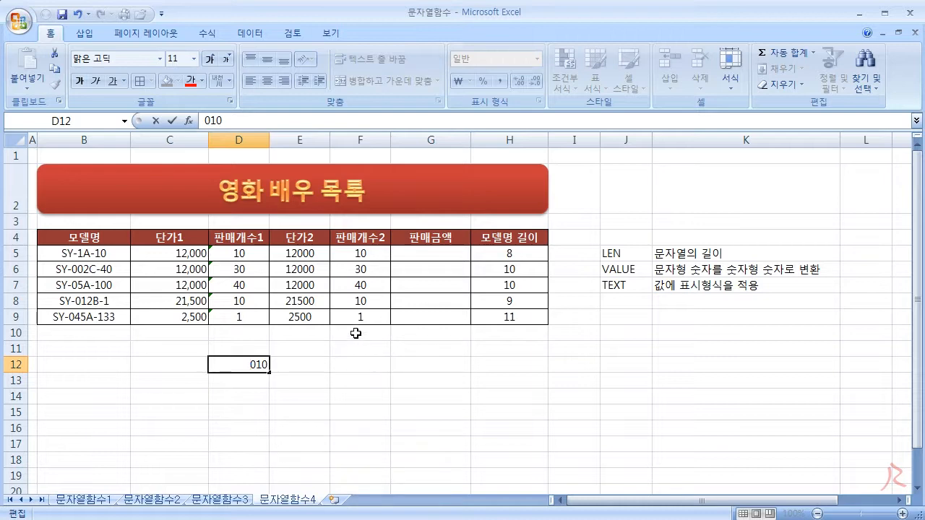
type("'")
key("Return")
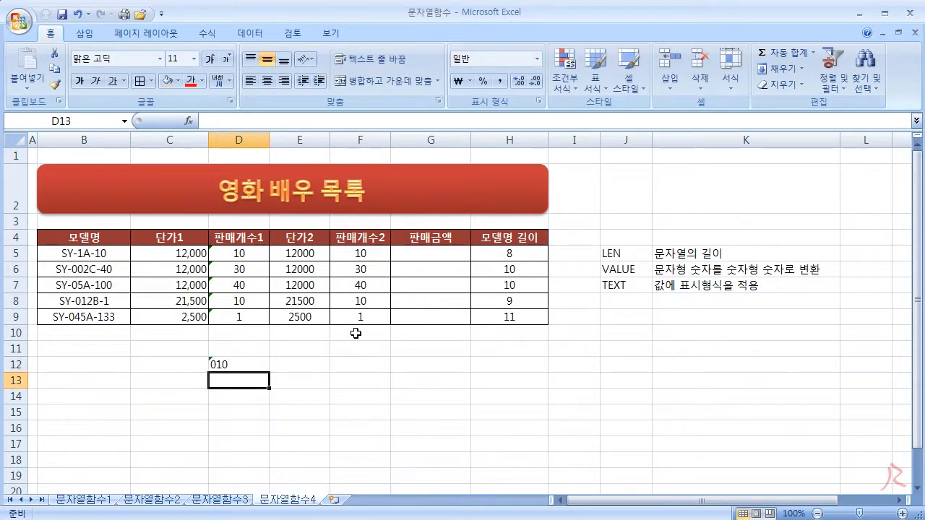
- Inspect how the leading apostrophe in D12 is stored in edit mode and displayed in the cell
left_click(256, 369)
double_click(250, 366)
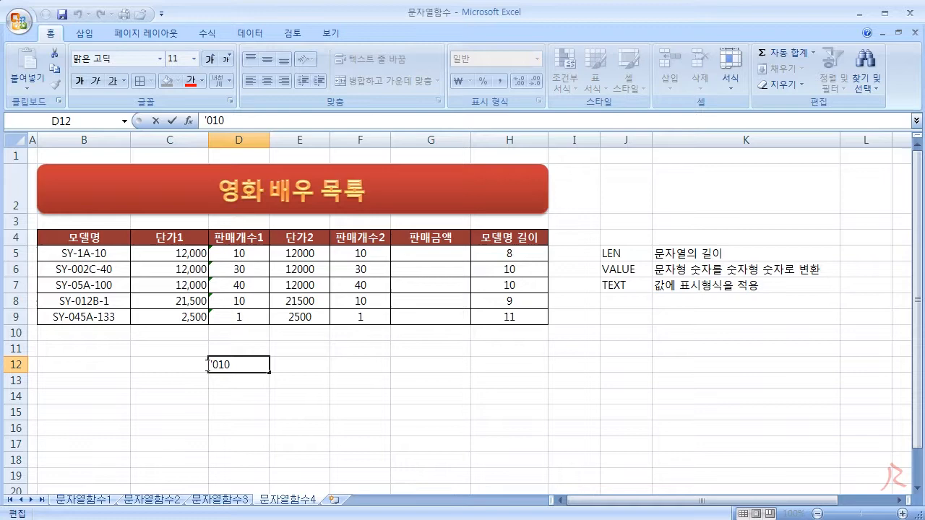
left_click_drag(213, 366, 235, 367)
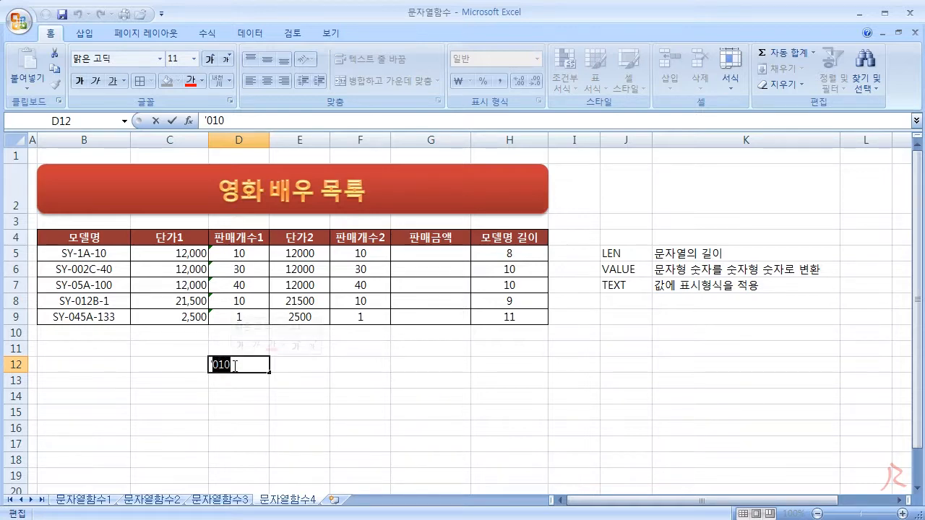
key("Return")
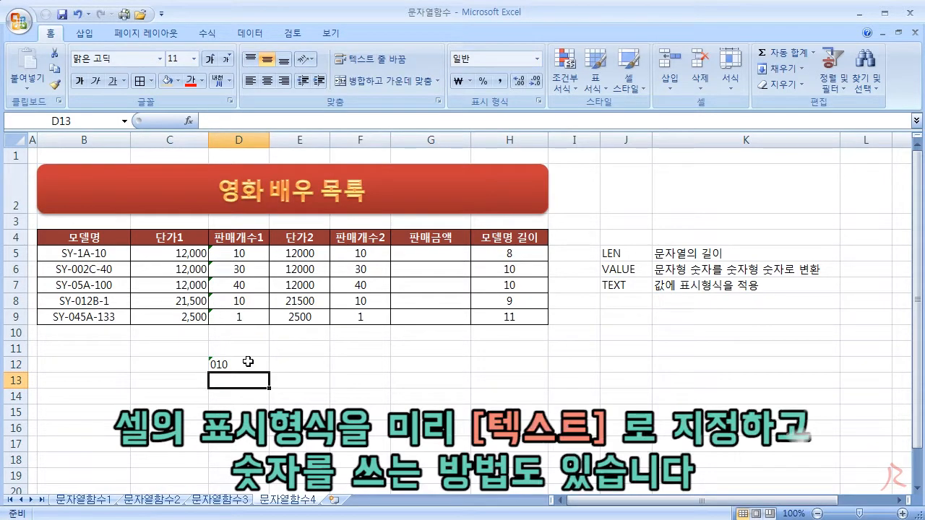
left_click(210, 364)
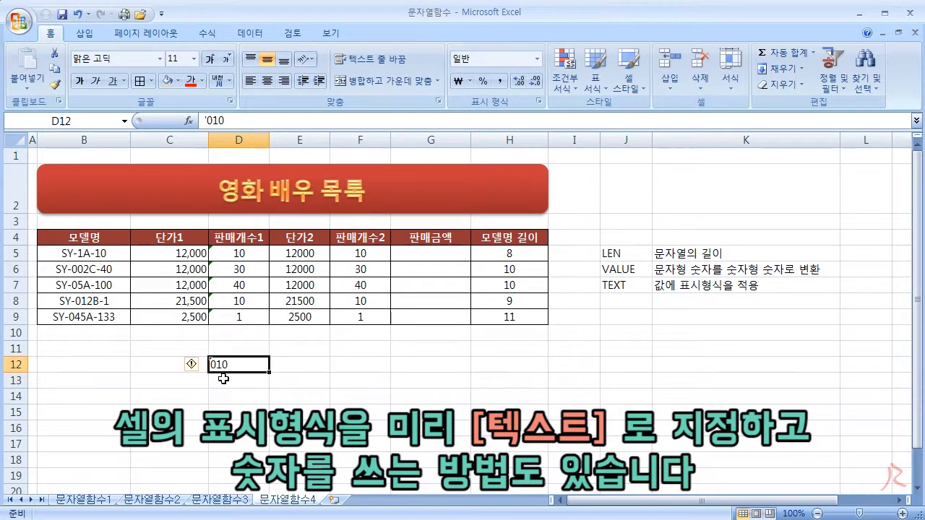
left_click(224, 379)
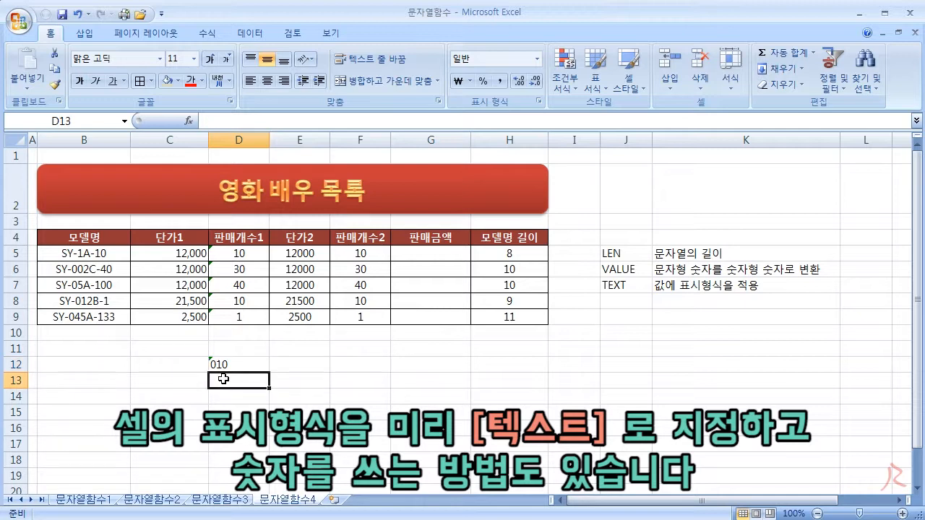
left_click(239, 364)
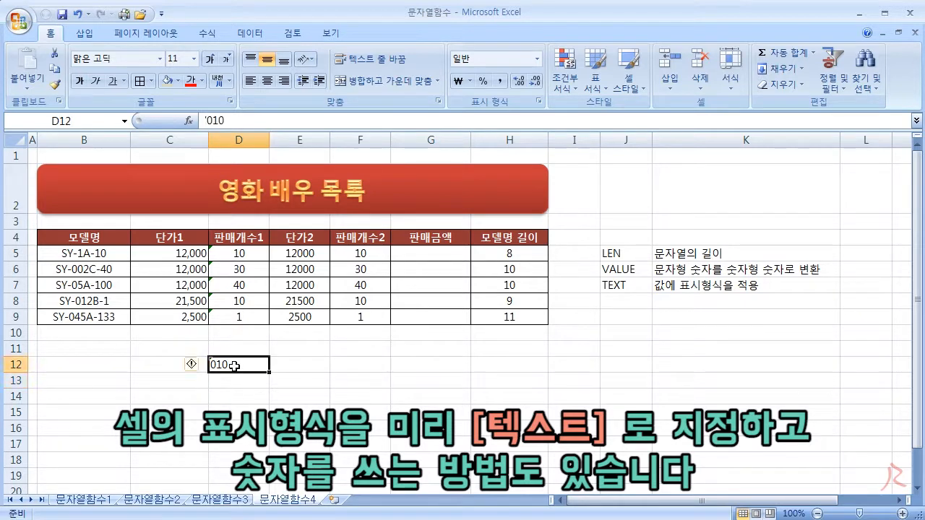
- Delete row 12, which holds the 010 test entry
right_click(18, 367)
left_click(75, 477)
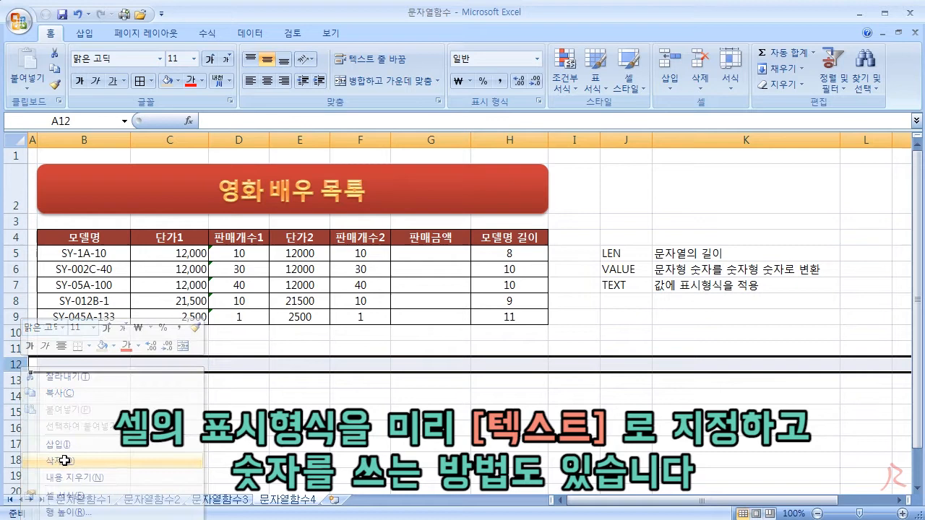
left_click(231, 377)
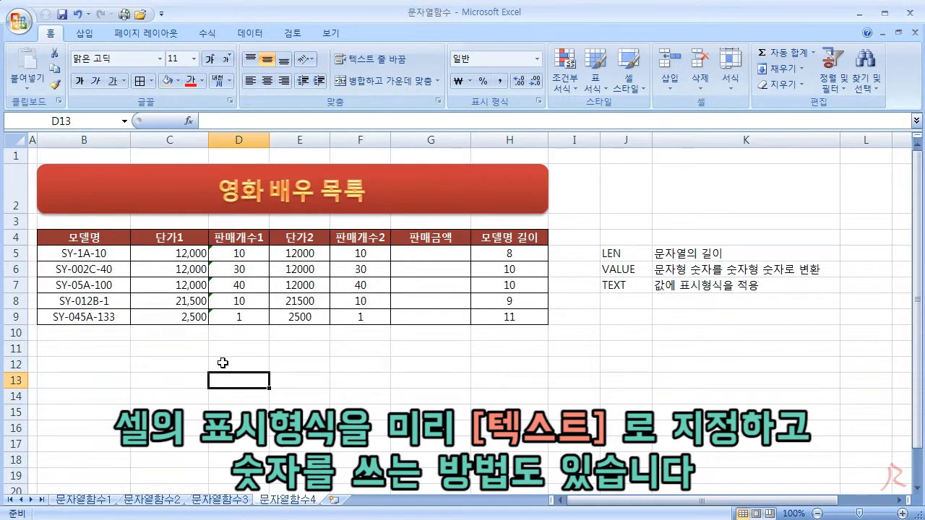
- Calculate the sales amount in G5 with =E5*F5 and fill the formula down to G9
left_click(615, 272)
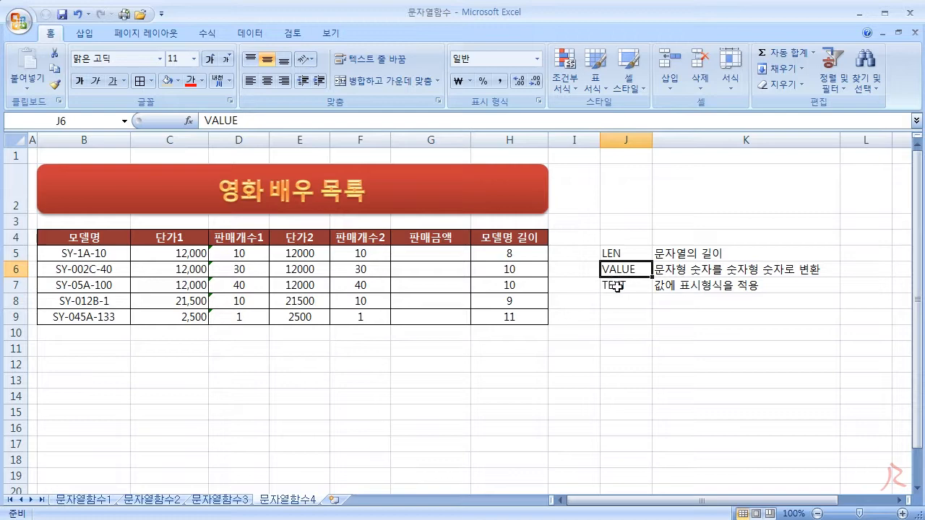
left_click(616, 287)
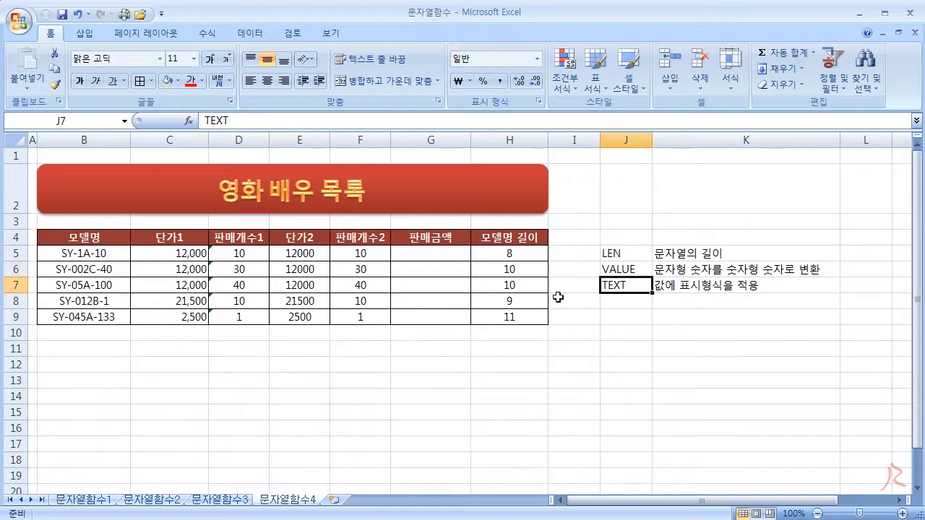
left_click(449, 254)
type("=TE")
key("BackSpace")
key("BackSpace")
left_click(315, 254)
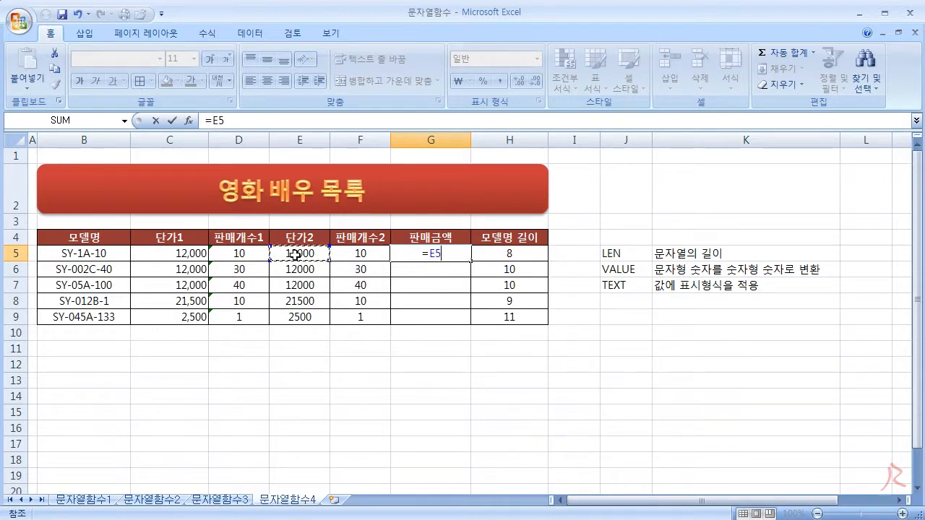
type("*")
left_click(359, 254)
key("Return")
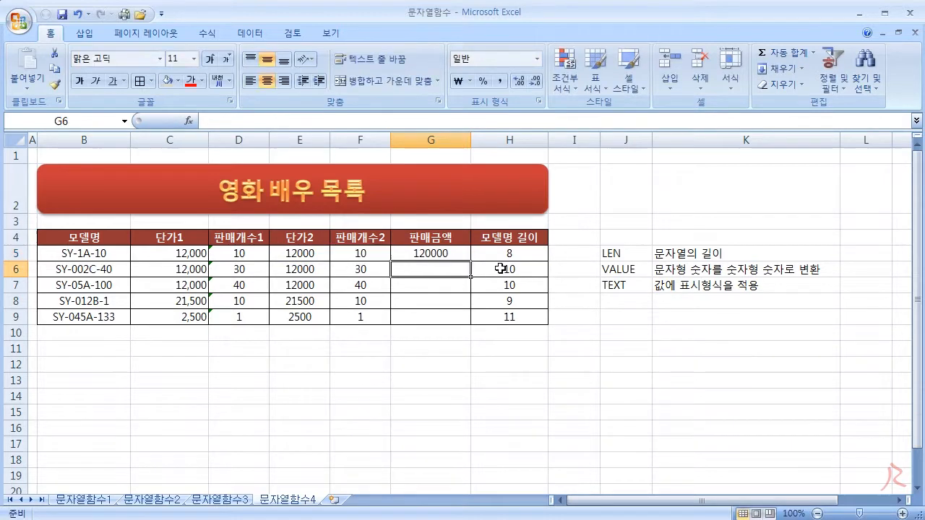
left_click(462, 253)
left_click_drag(471, 262, 465, 319)
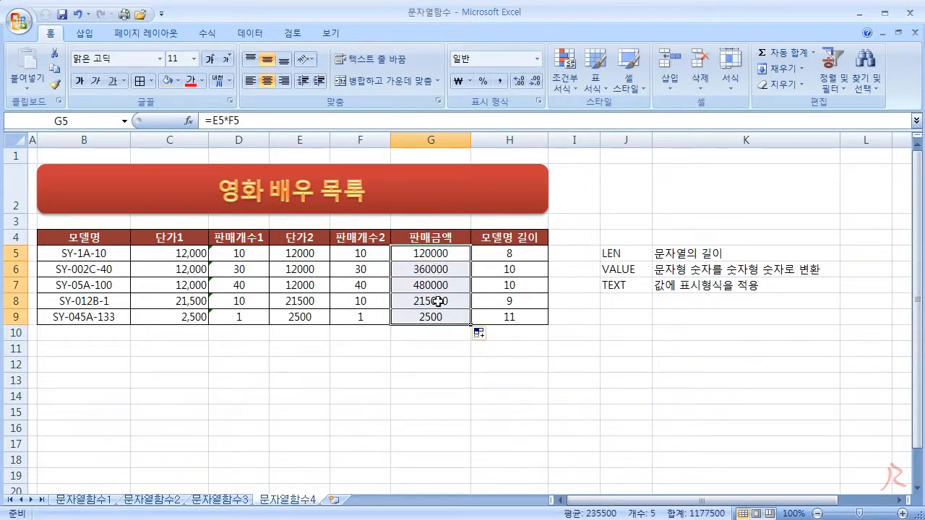
- Apply the custom number format #,##0"원" to the sales amounts in G5:G9, and undo that formatting
left_click(538, 105)
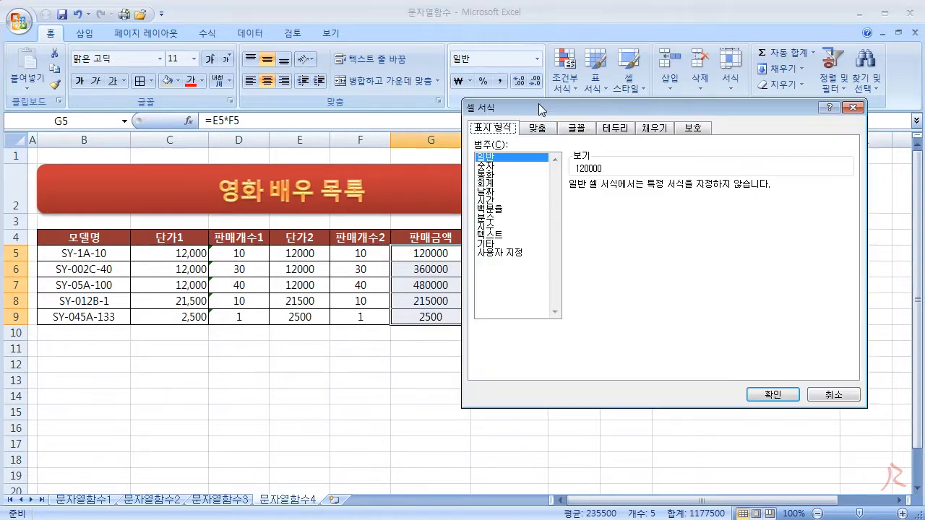
left_click(511, 253)
left_click_drag(610, 196, 522, 195)
type("#,")
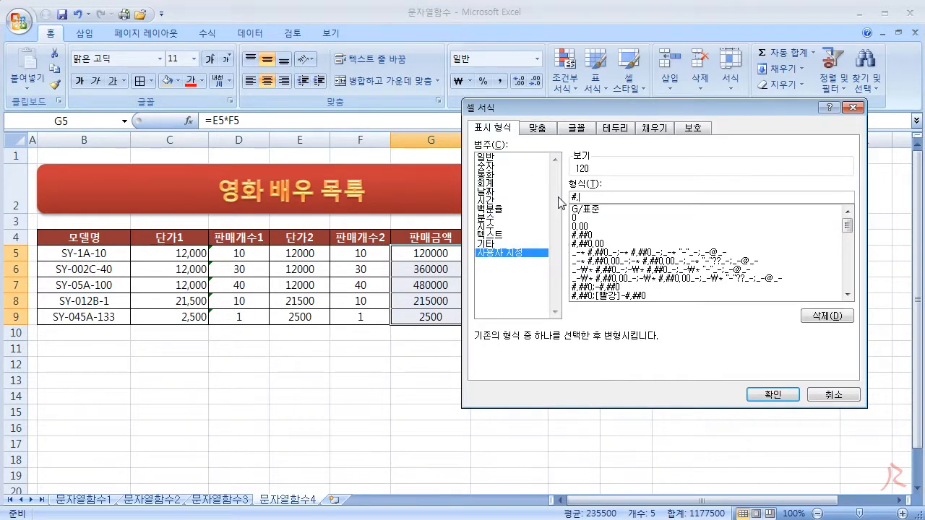
type("##0\"원")
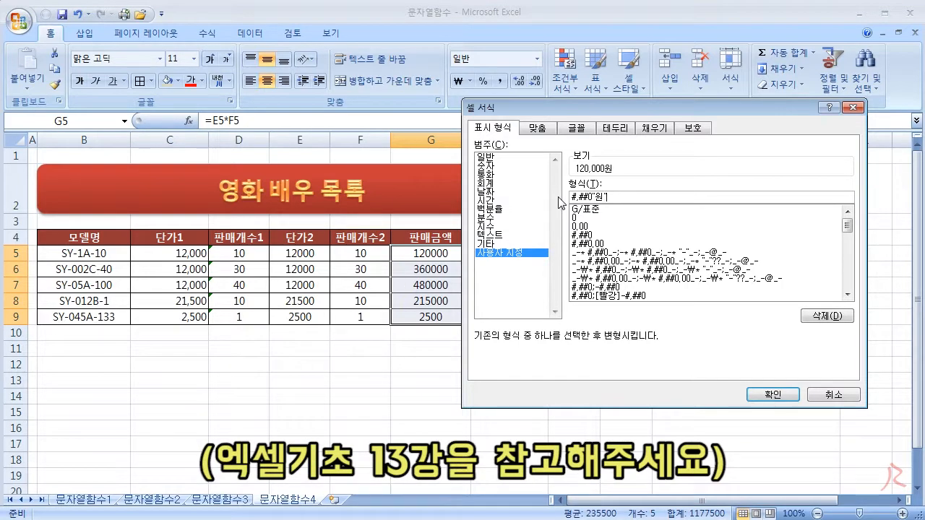
key("Return")
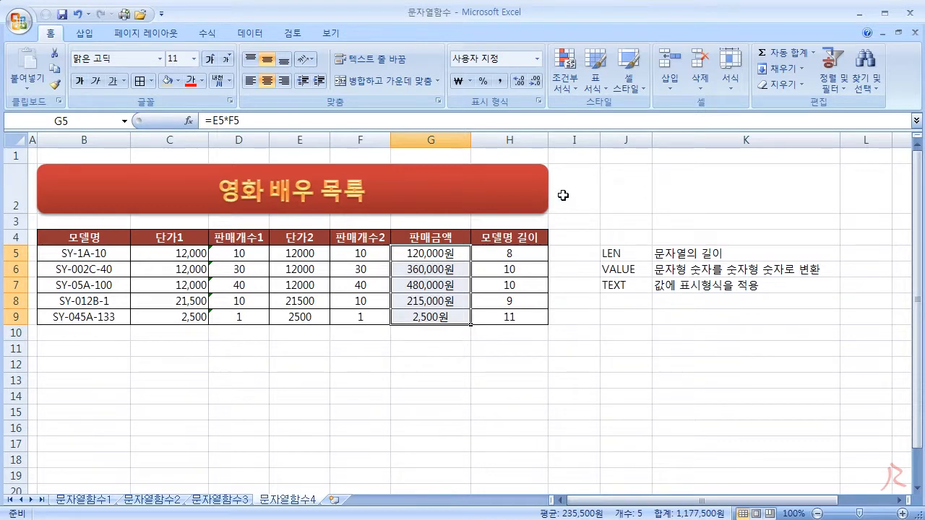
left_click(76, 14)
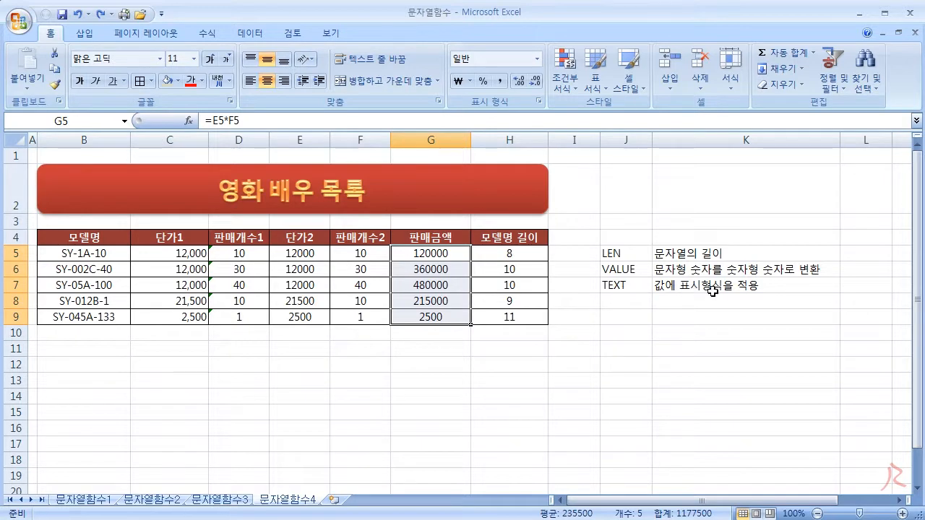
double_click(416, 255)
left_click_drag(421, 254, 455, 256)
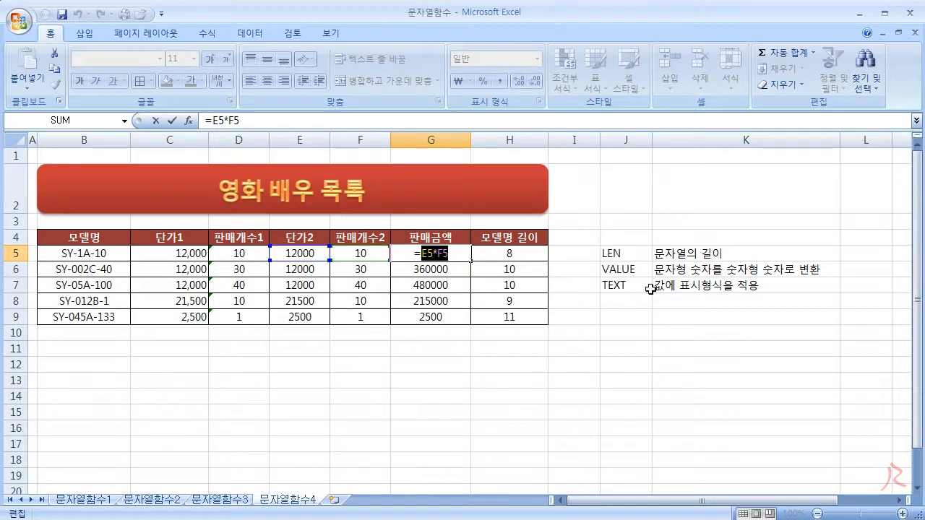
left_click_drag(423, 256, 428, 256)
left_click(423, 254)
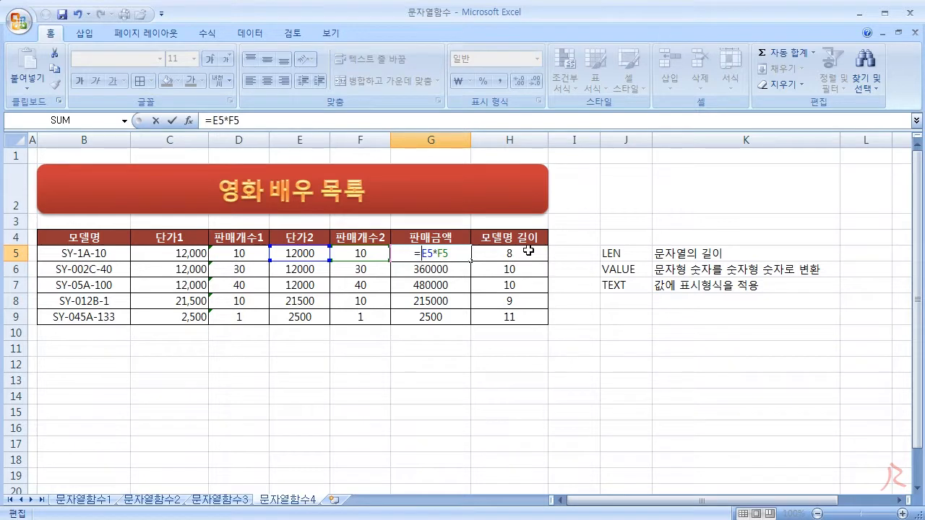
type("TEXT")
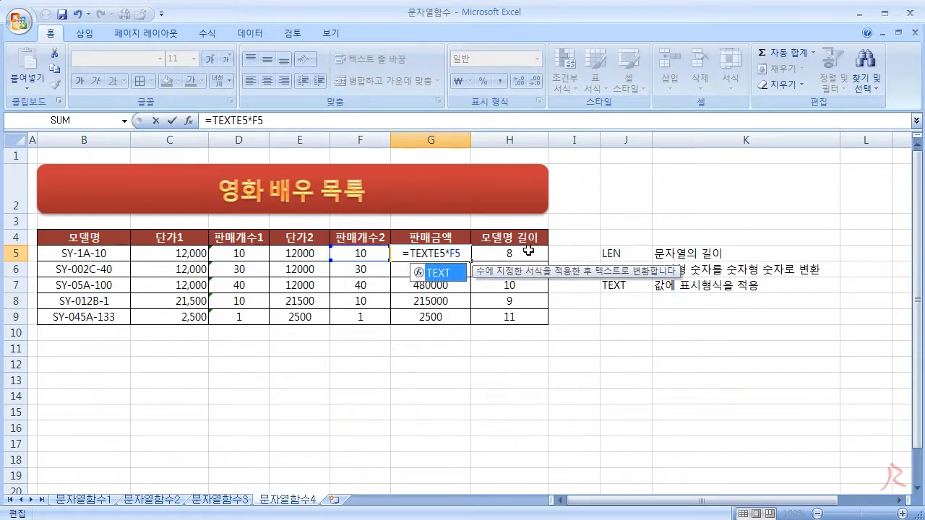
type("(")
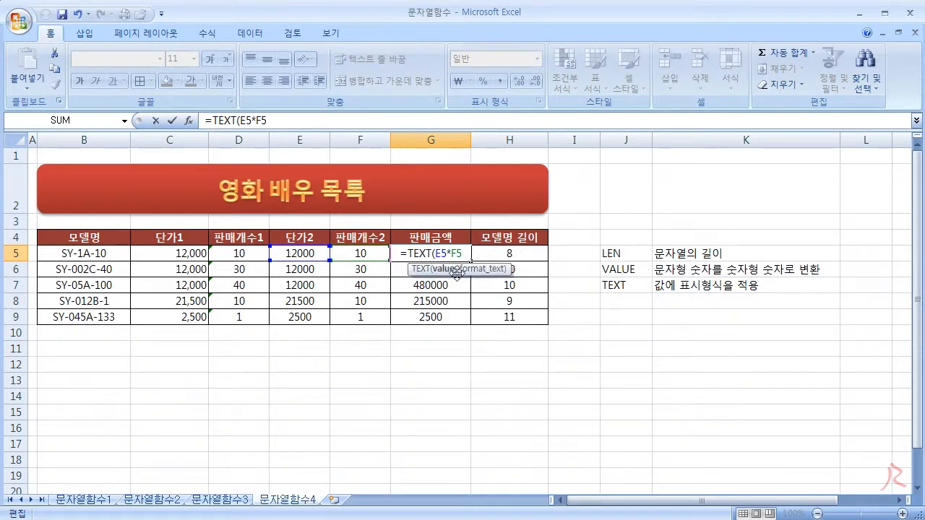
left_click_drag(435, 253, 366, 253)
key("BackSpace")
- Begin a TEXT formula in G5 with E5*F5 as its value argument, in place of the existing sales amount formula
type("=TEXT(")
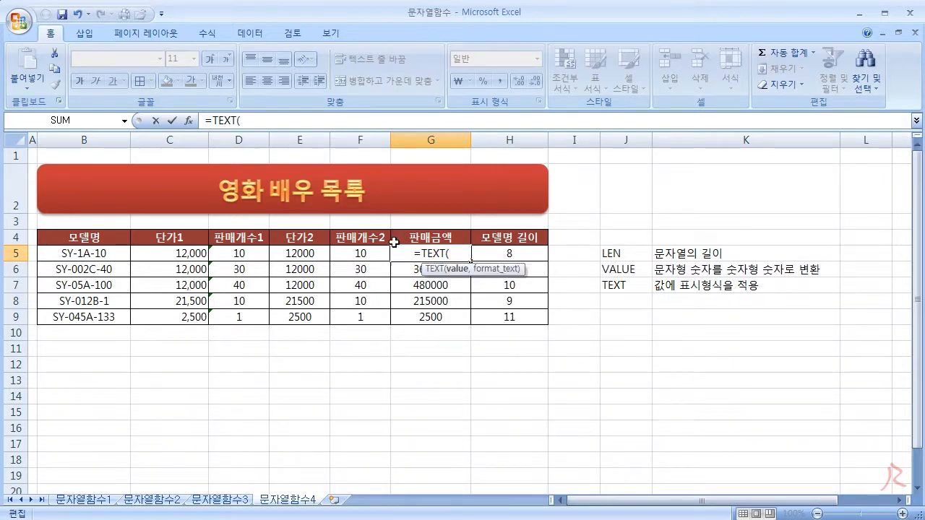
left_click(310, 253)
type("*")
left_click(361, 254)
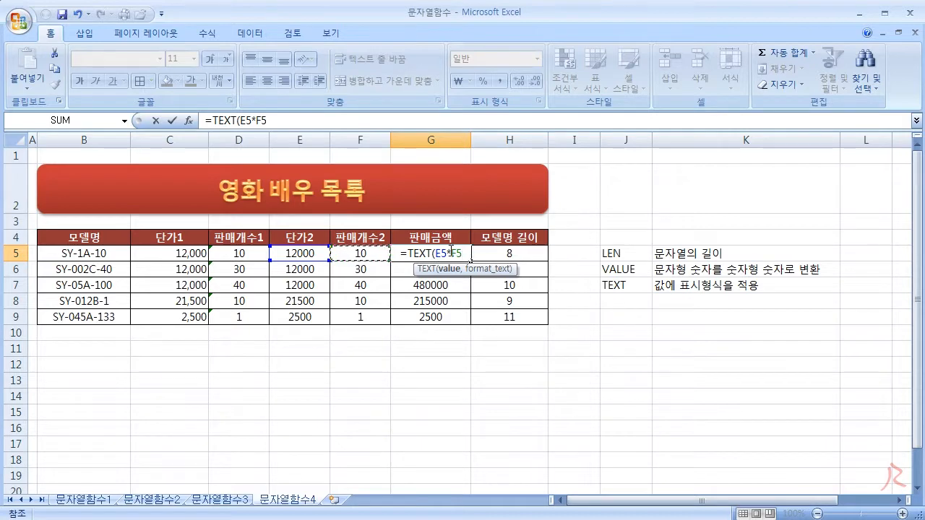
left_click_drag(463, 254, 438, 253)
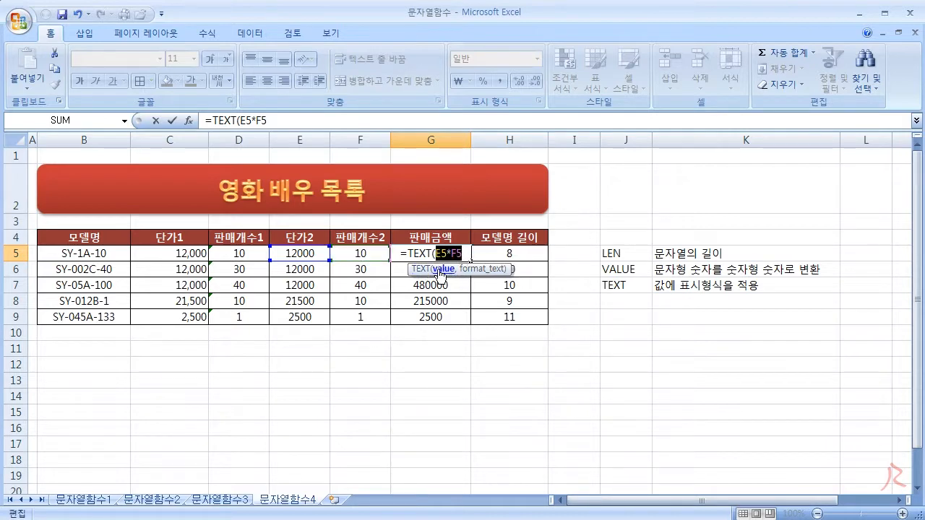
key("Right")
type(",")
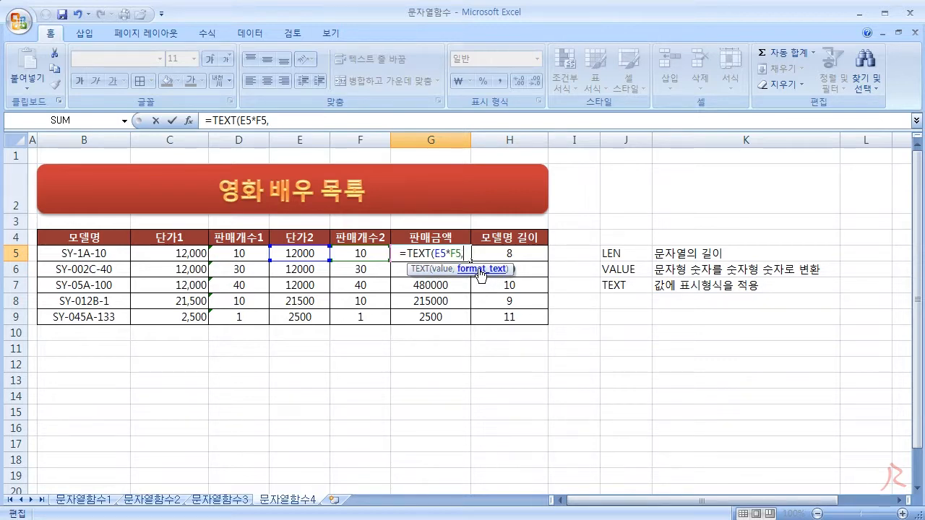
- Complete the G5 formula as =TEXT(E5*F5,"#,##0원"), removing the extra quotation marks around 원
type("\"")
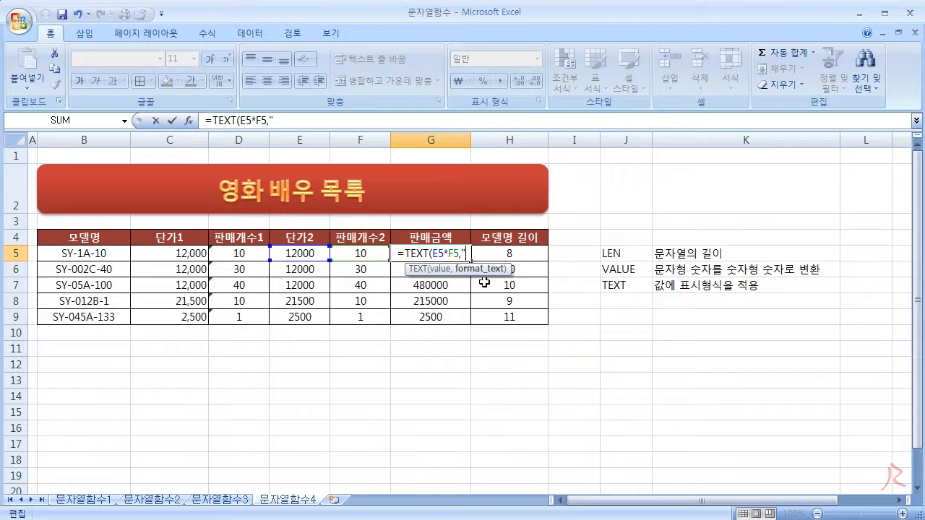
type("#,")
type("##0")
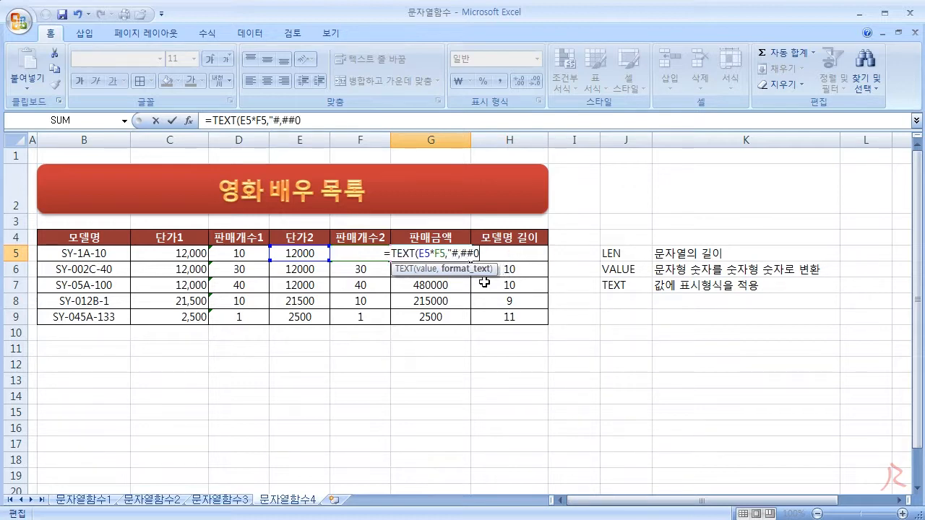
type("\"원")
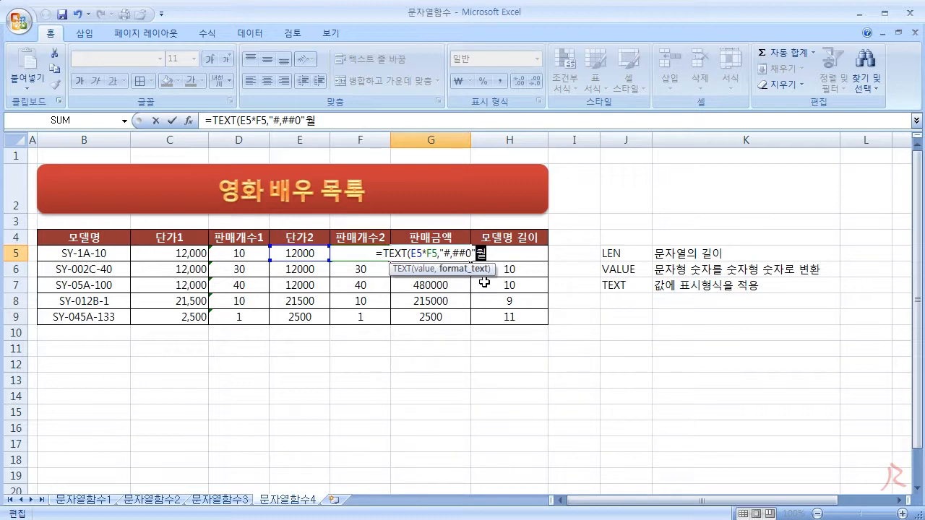
type("\"\"")
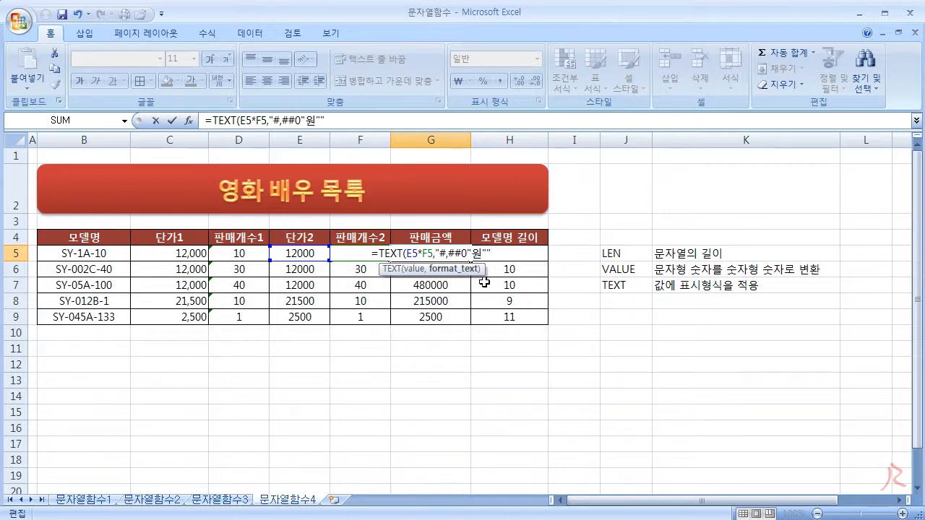
left_click_drag(465, 255, 494, 255)
left_click(486, 254)
key("BackSpace")
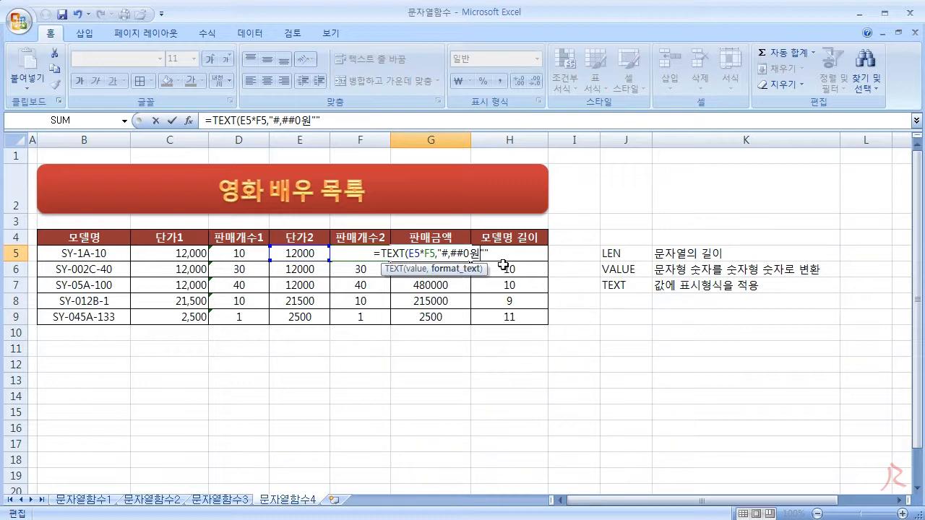
key("BackSpace")
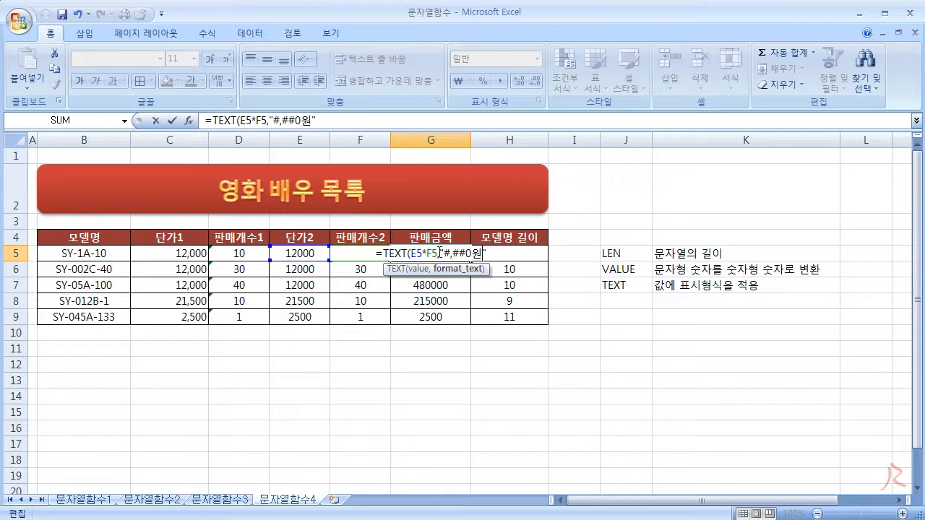
type(")")
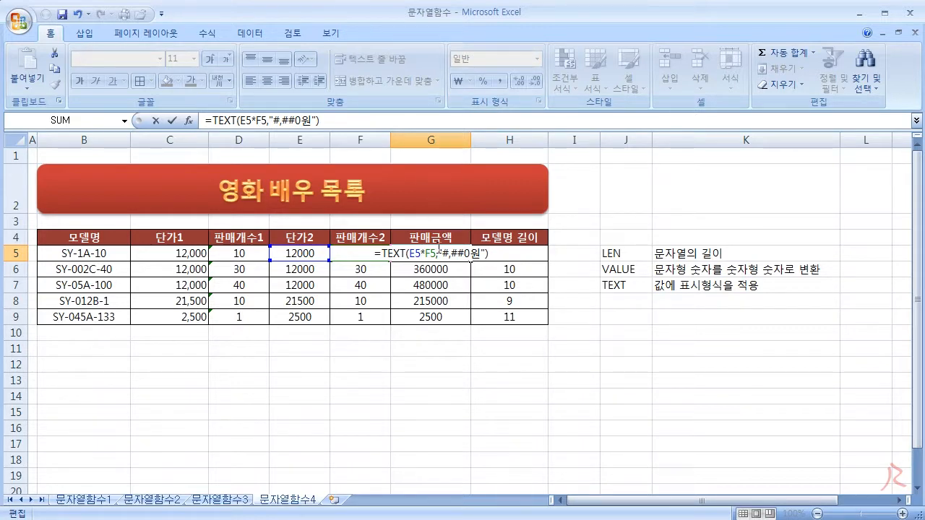
key("Return")
- Fill the TEXT formula in G5 down through G9 and deselect the range
left_click(434, 253)
left_click_drag(470, 261, 472, 320)
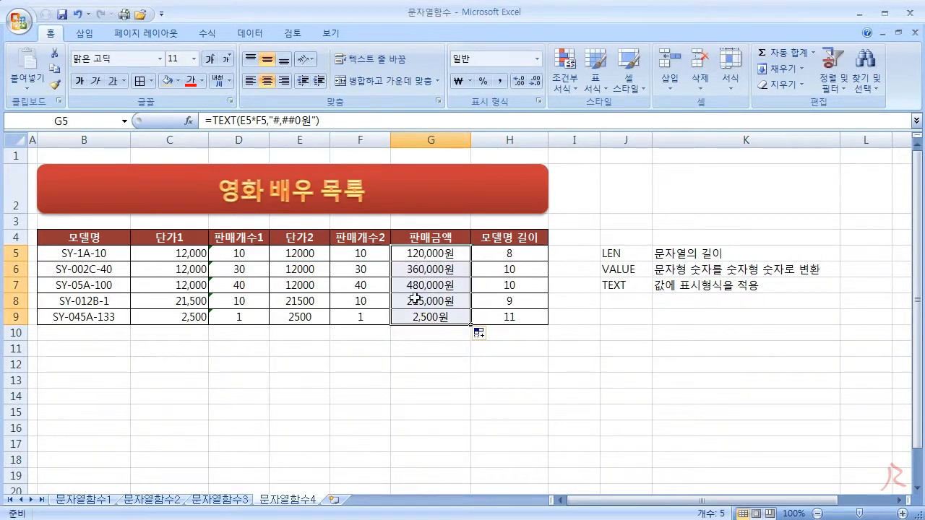
left_click(452, 347)
left_click(522, 359)
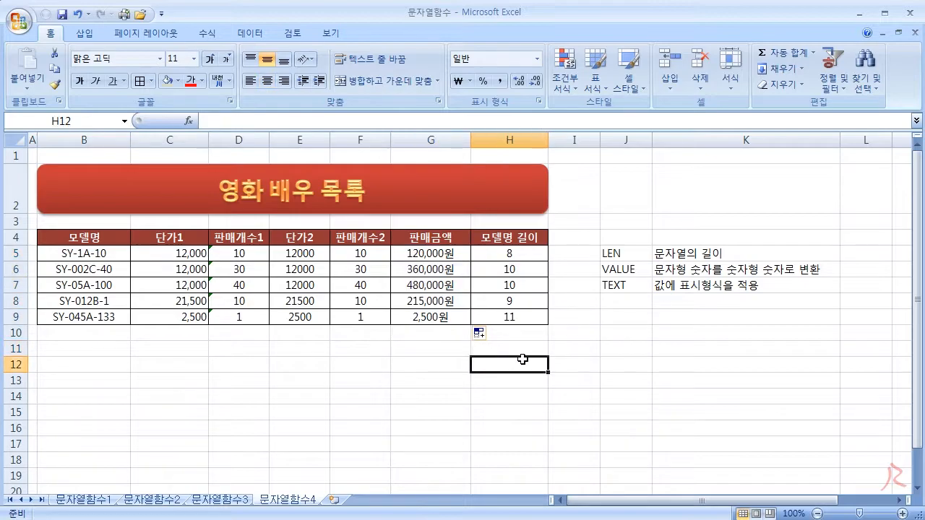